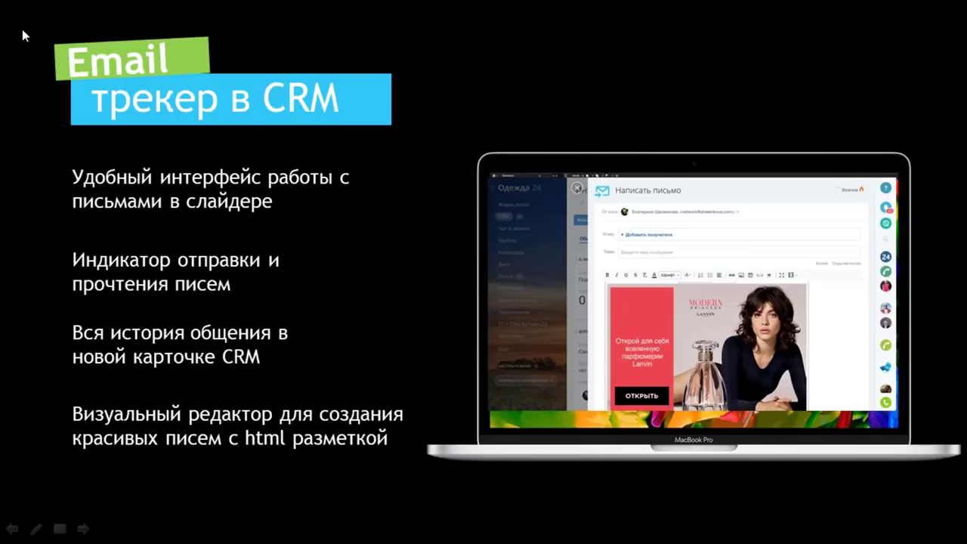
- Switch from the presentation to the Bitrix24 CRM in the browser and look through the list of leads
key(alt+Tab)
key(alt+Tab)
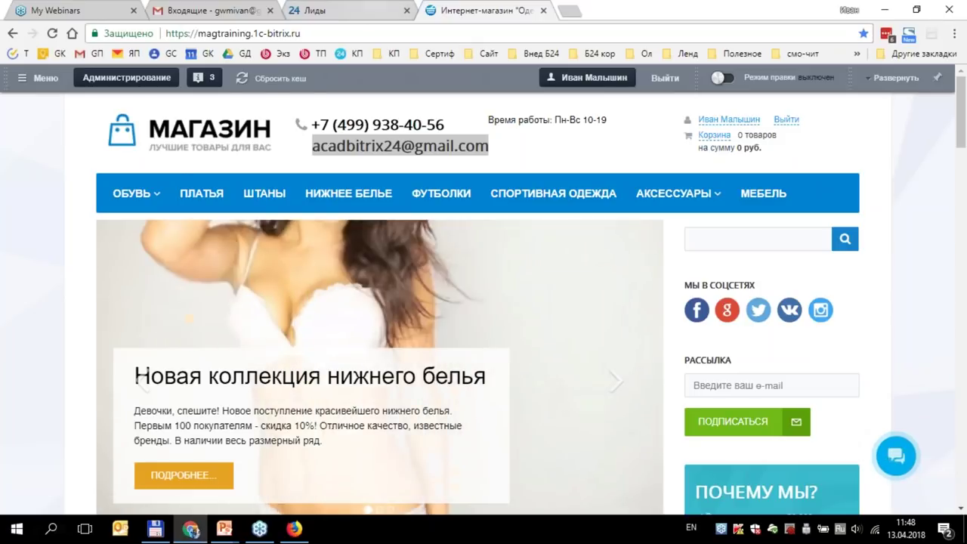
click(346, 11)
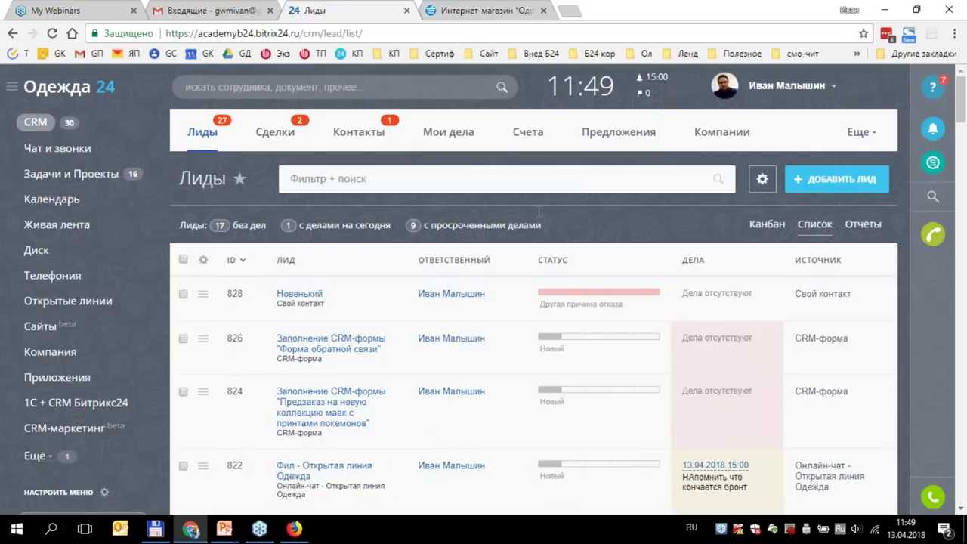
scroll(342, 368, down, 2)
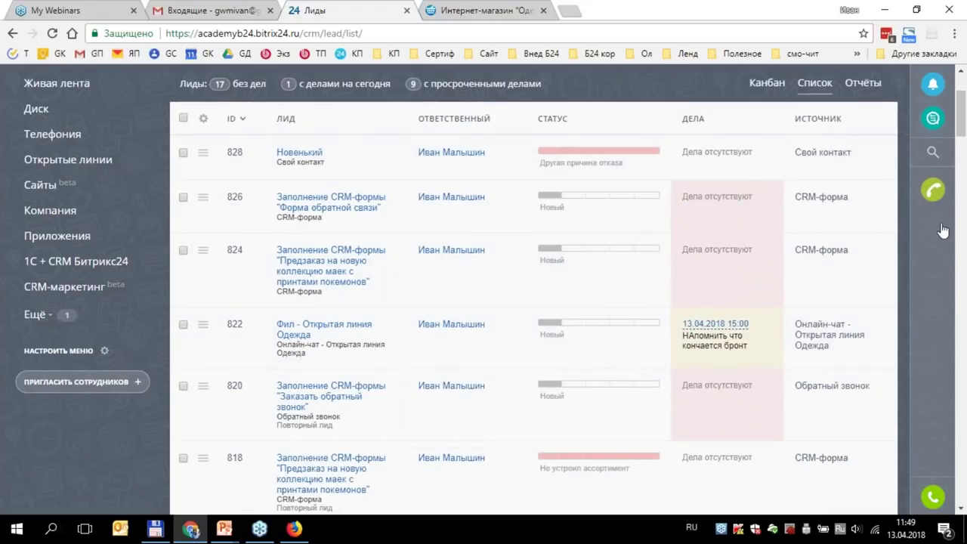
scroll(864, 244, down, 5)
scroll(831, 302, down, 1)
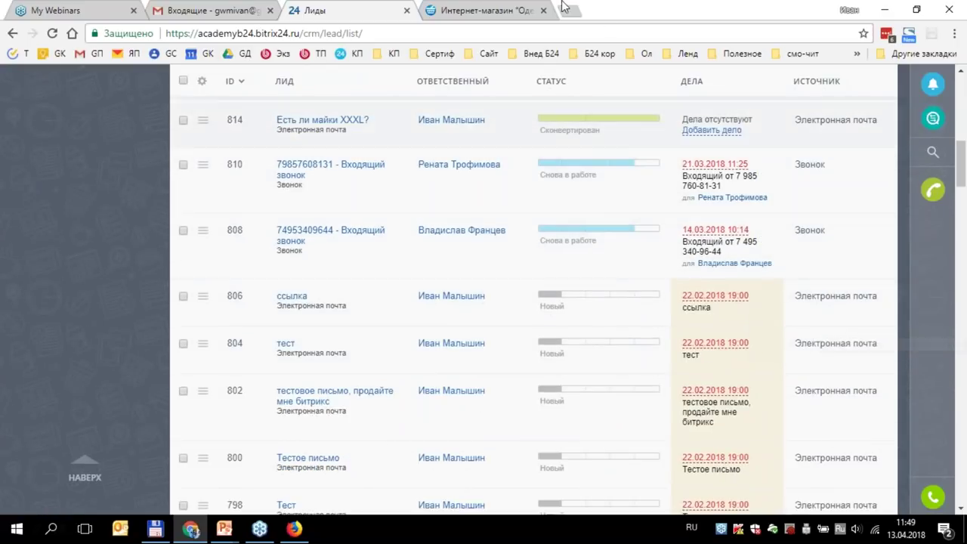
- Copy the contact e-mail address from the header of the online store's website
click(244, 8)
click(465, 10)
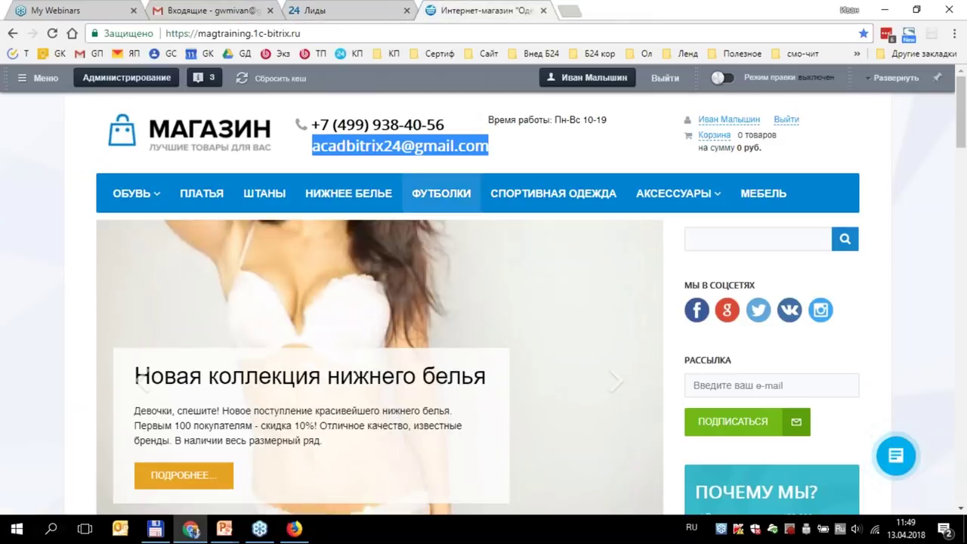
click(313, 148)
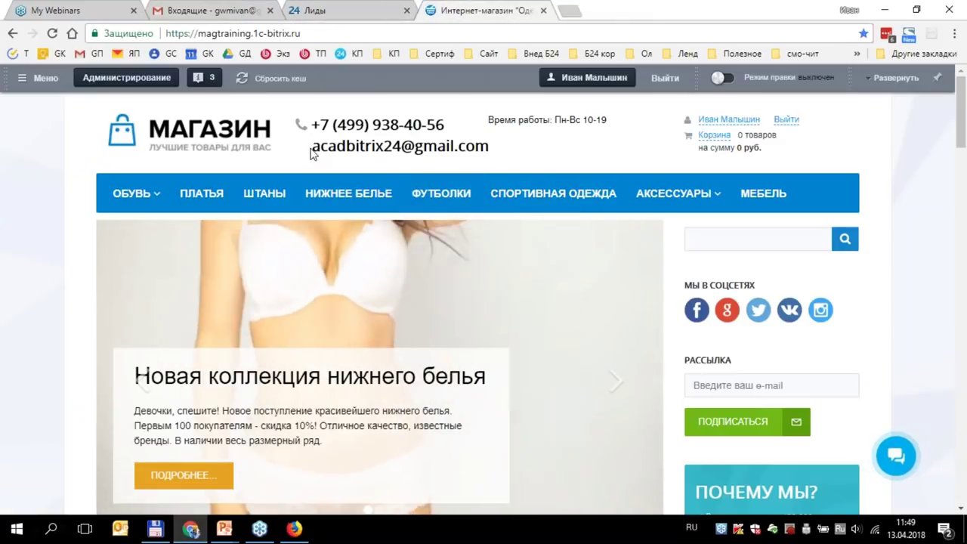
drag(313, 146, 488, 146)
key(ctrl+c)
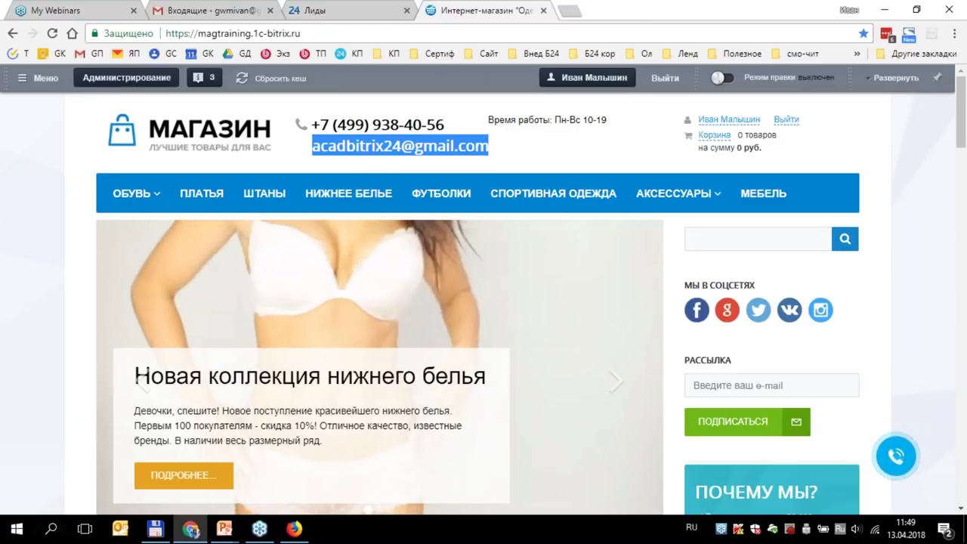
- Compose a new Gmail message to the copied store address with the subject "Хочу валенки!"
click(238, 9)
click(68, 157)
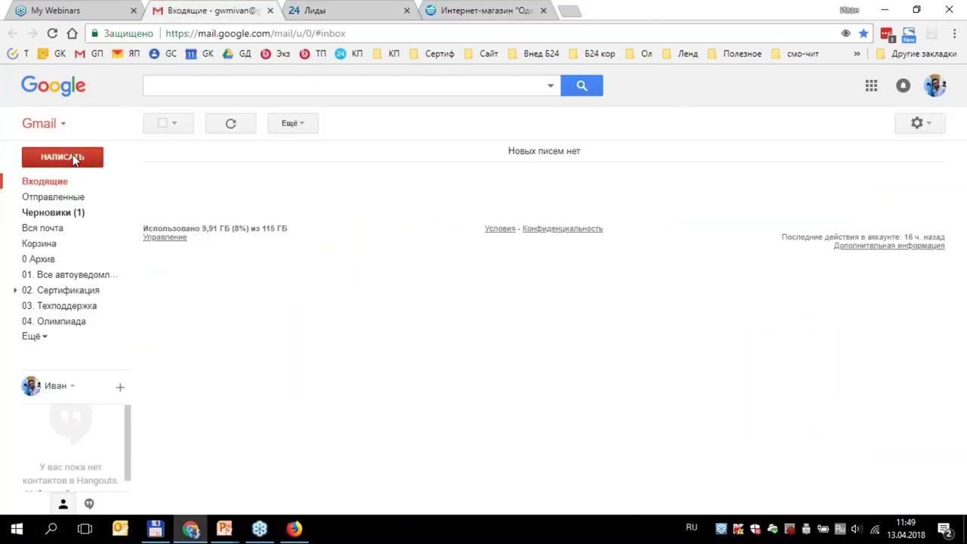
key(ctrl+v)
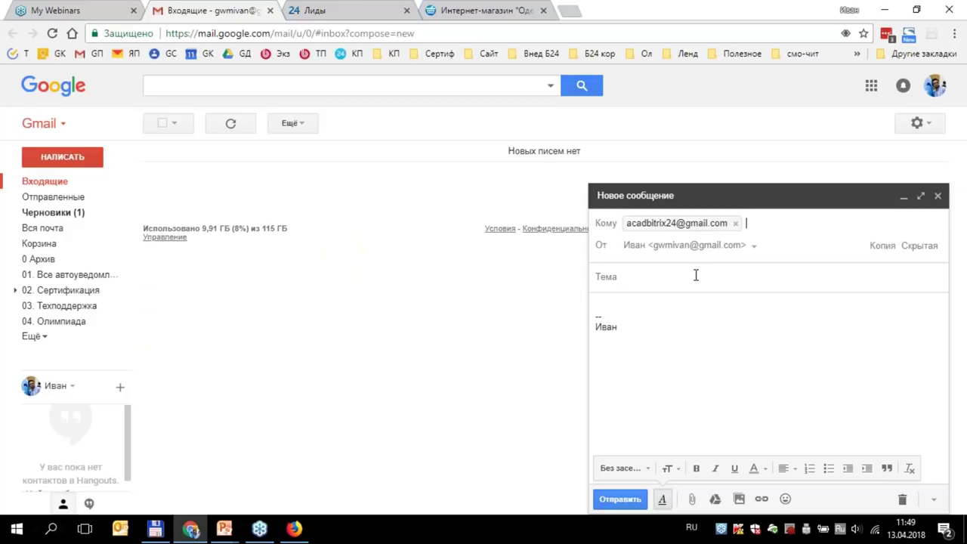
click(693, 276)
text(Хочу ва)
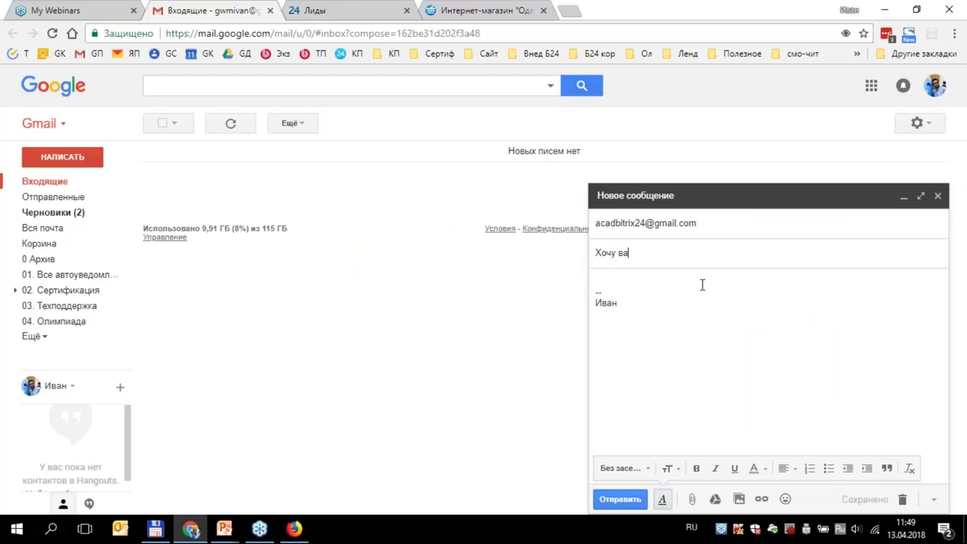
text(ленки!)
key(Tab)
key(Return)
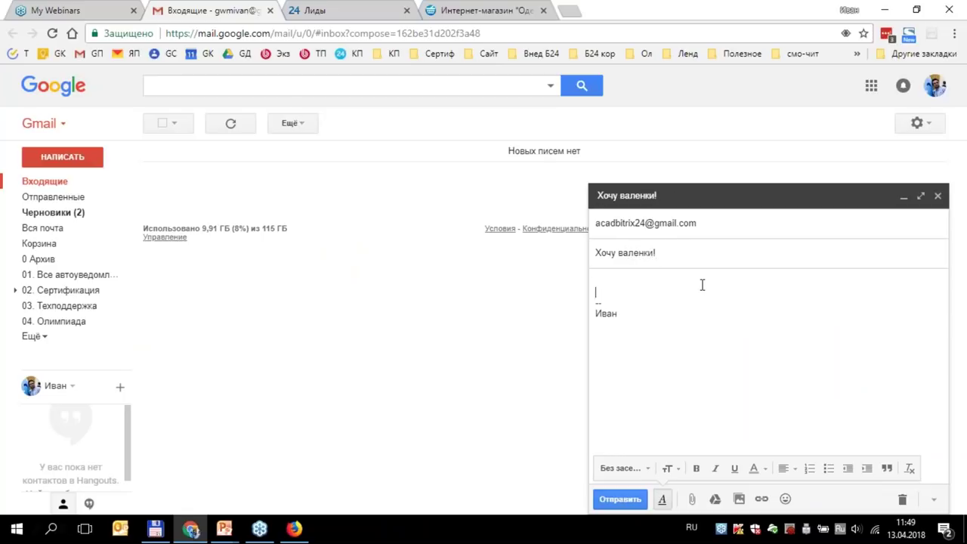
- Change the message subject to "Хочу шапку-ушанку!", write "Есть у вас?" in the body and send it
double_click(632, 253)
text(ша)
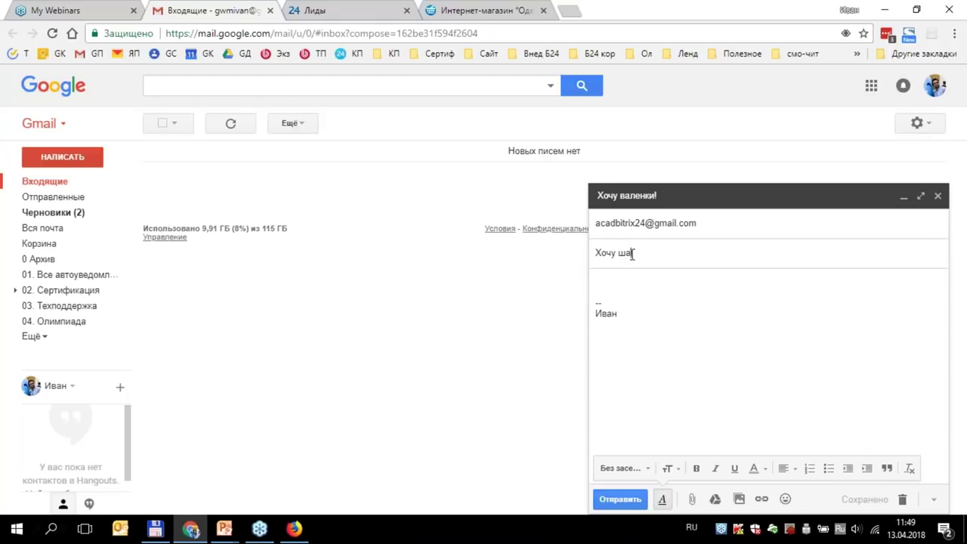
text(пку-ушанку!)
click(625, 284)
text(Ес)
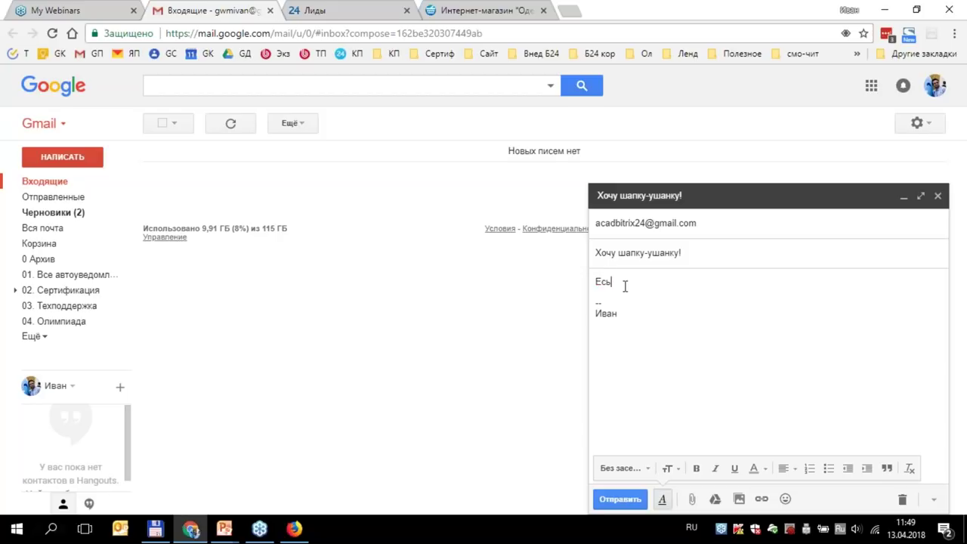
text(ть у вас?)
click(617, 498)
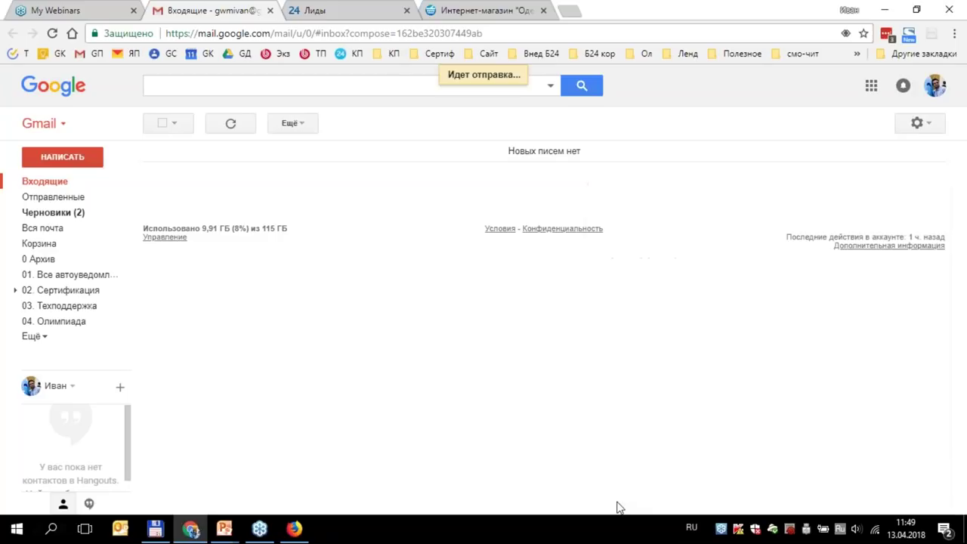
- Go back to Bitrix24 and open the company Email-трекер page in the CRM's mail settings
click(353, 10)
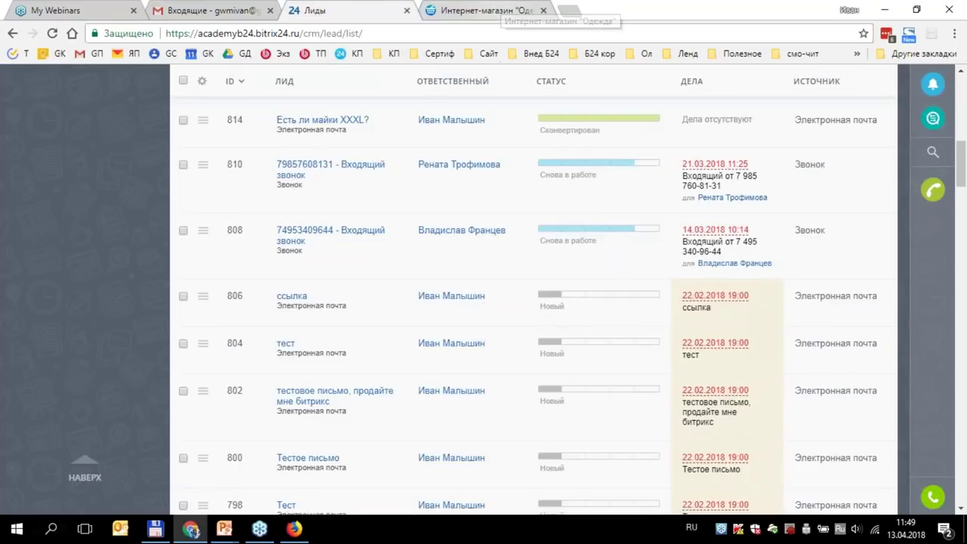
scroll(529, 302, up, 8)
click(861, 131)
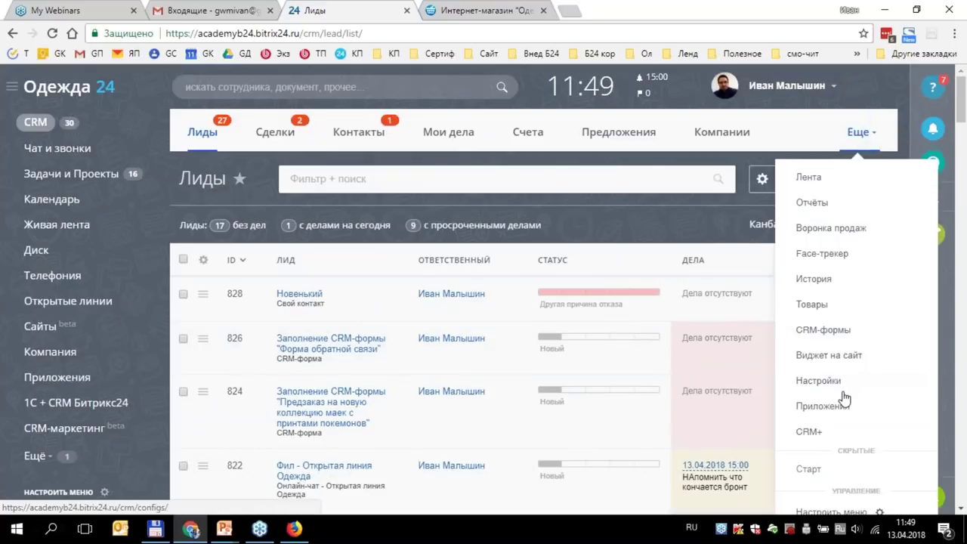
click(832, 380)
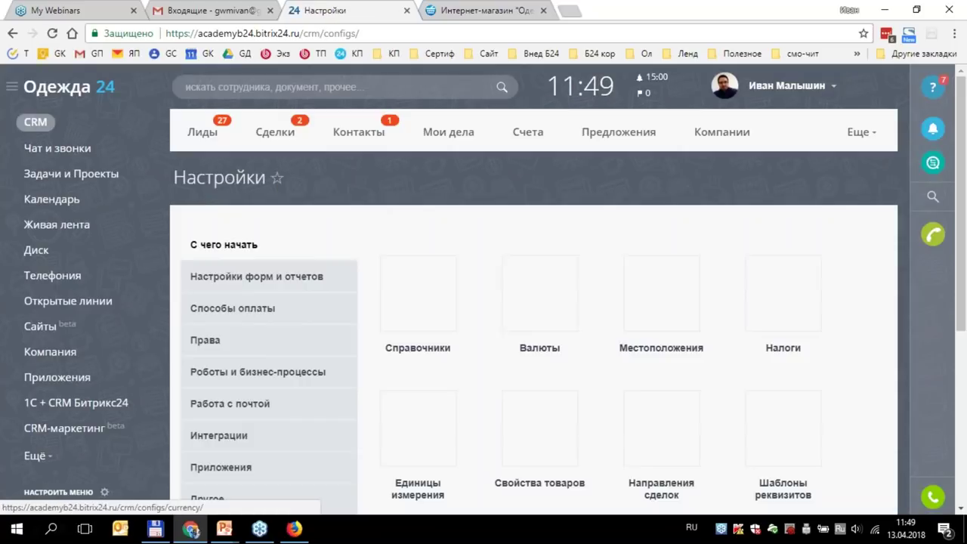
scroll(244, 208, down, 3)
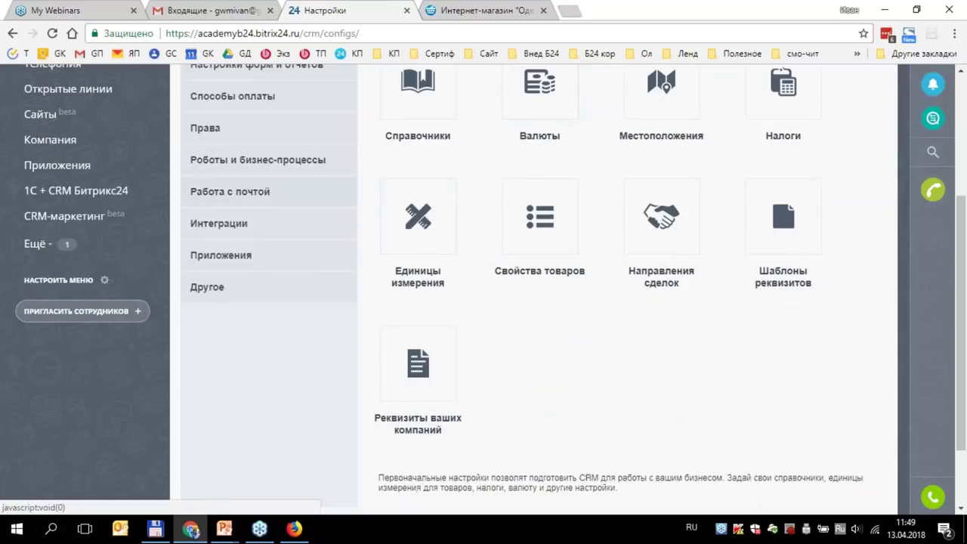
click(242, 207)
click(419, 195)
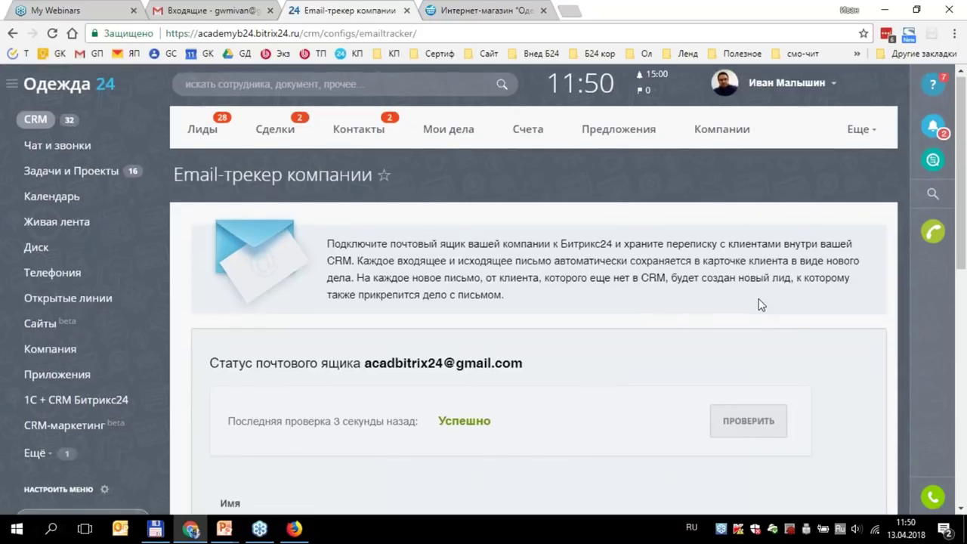
- Disconnect the company mailbox currently linked to the Email-трекер and confirm the removal
scroll(529, 224, down, 2)
drag(529, 224, 367, 231)
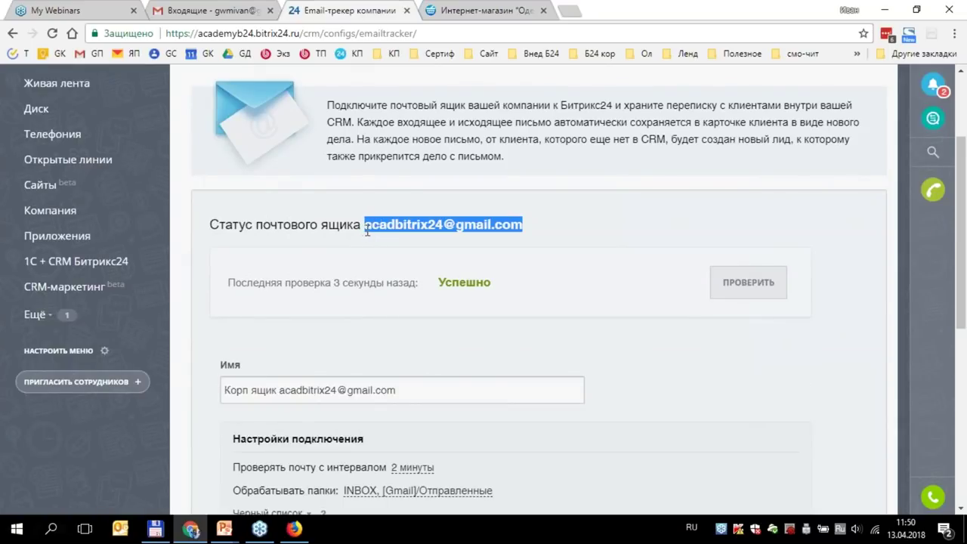
scroll(542, 281, down, 5)
click(356, 391)
click(462, 327)
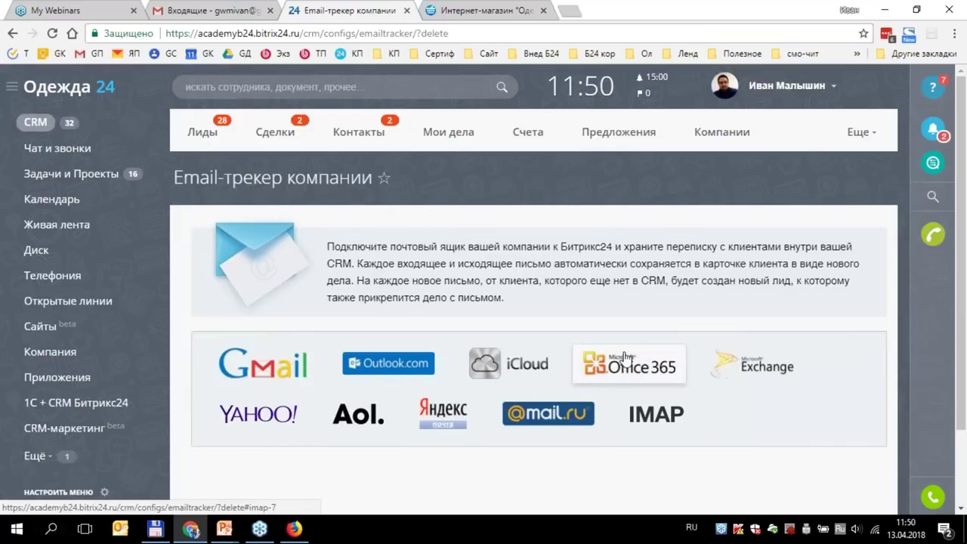
- Choose Gmail as the mail service to connect, collecting data for 3 дня and checking mail every 2 минуты
scroll(625, 360, down, 1)
click(263, 272)
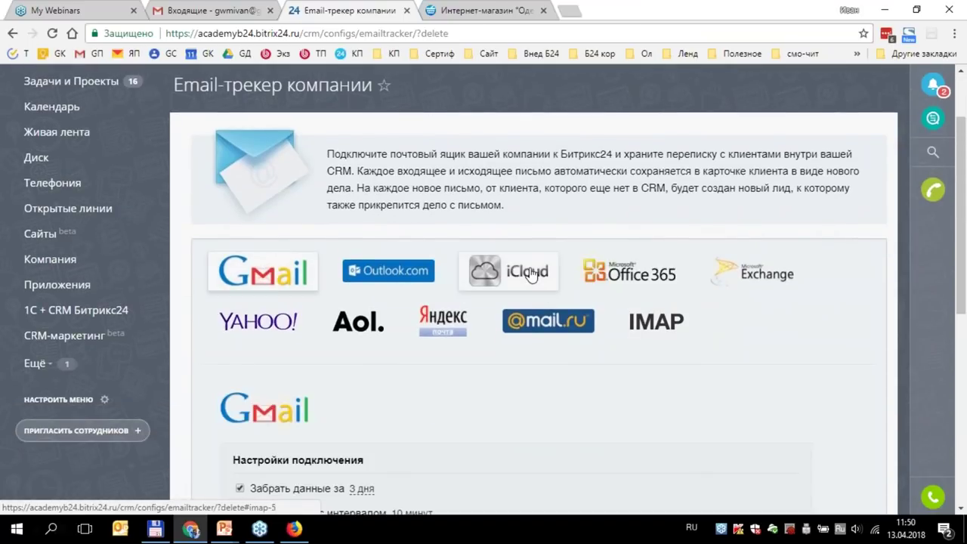
scroll(378, 212, down, 2)
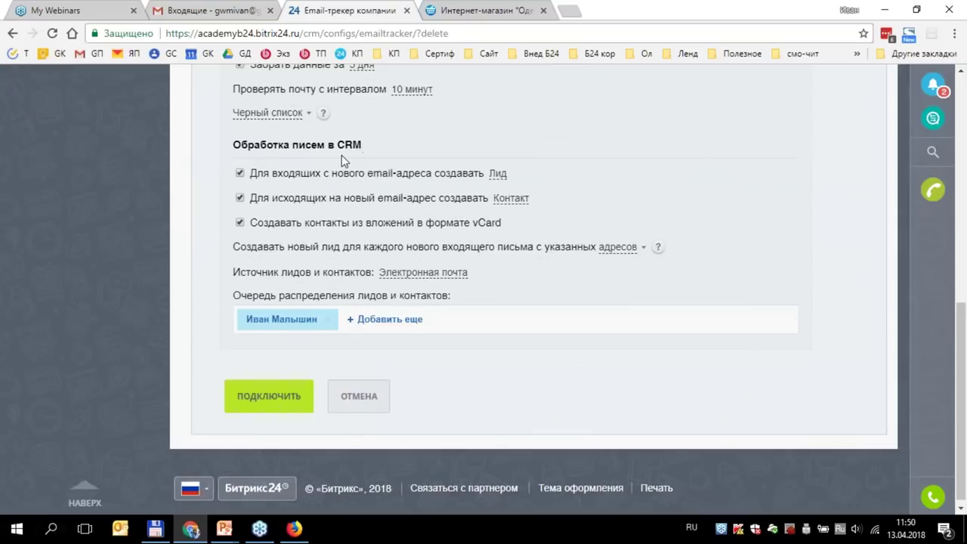
scroll(310, 186, up, 1)
click(367, 137)
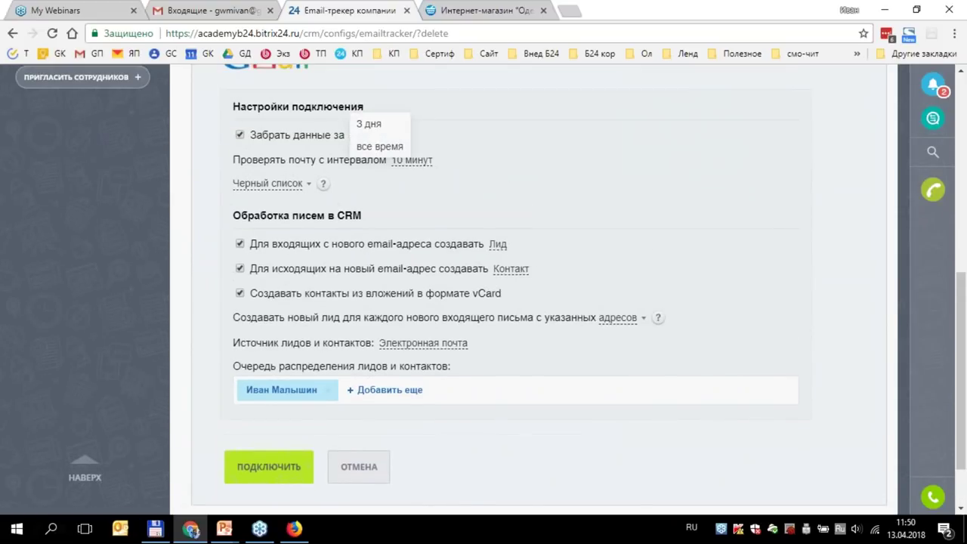
click(377, 124)
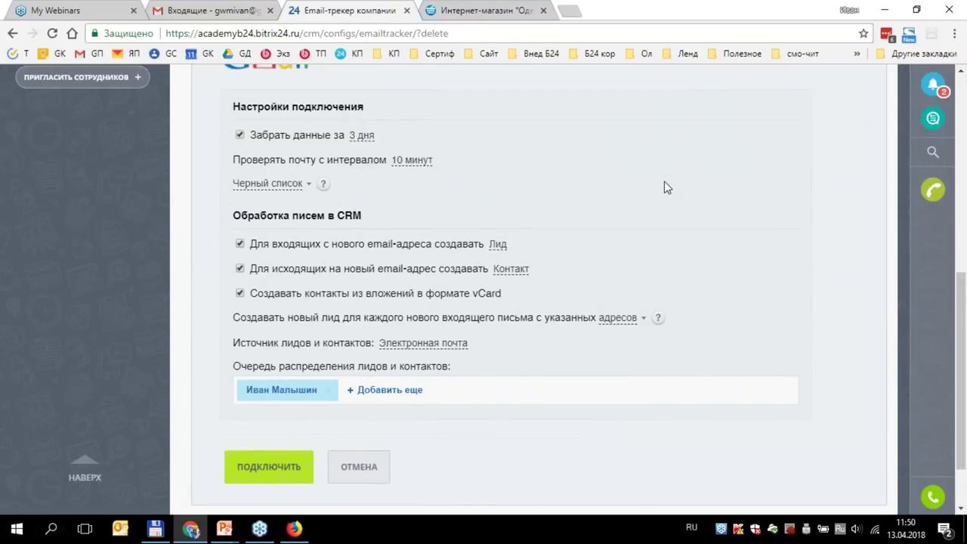
click(416, 160)
click(419, 104)
- Add a manager from the Интернет-магазин department to the distribution queue for leads and contacts
scroll(559, 323, down, 1)
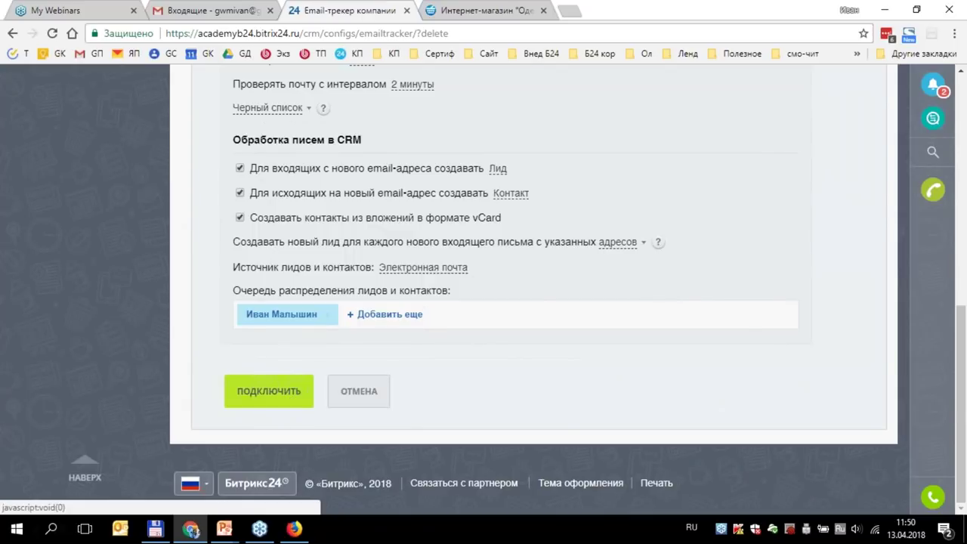
click(390, 315)
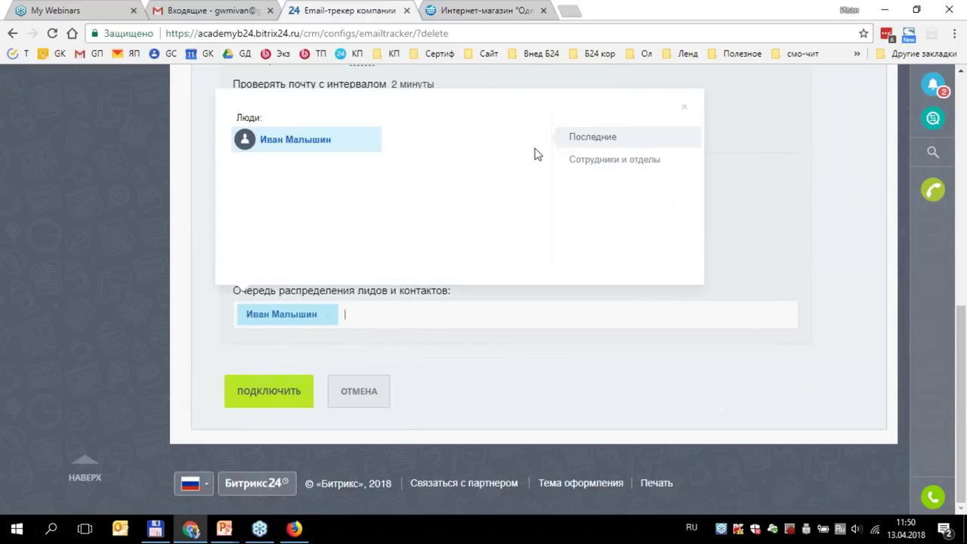
click(556, 167)
click(253, 173)
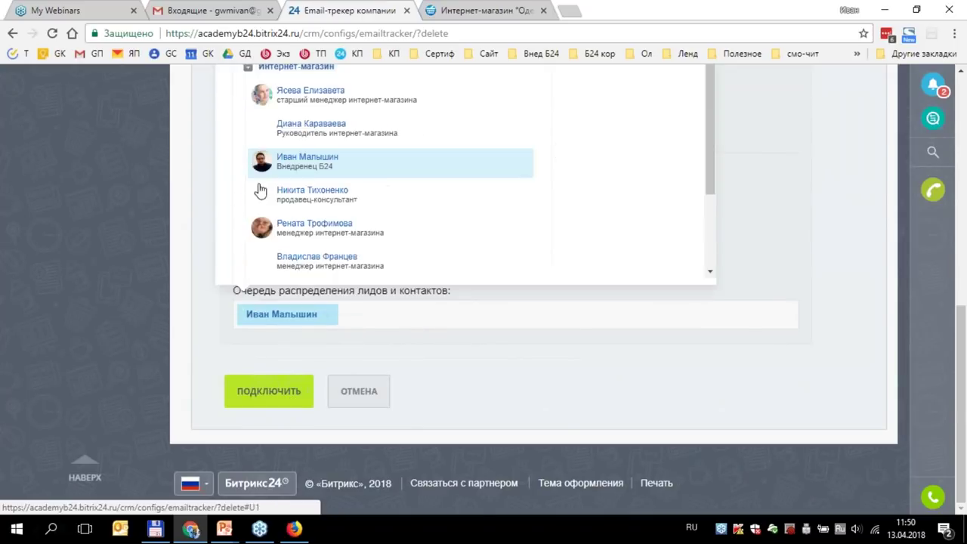
click(427, 239)
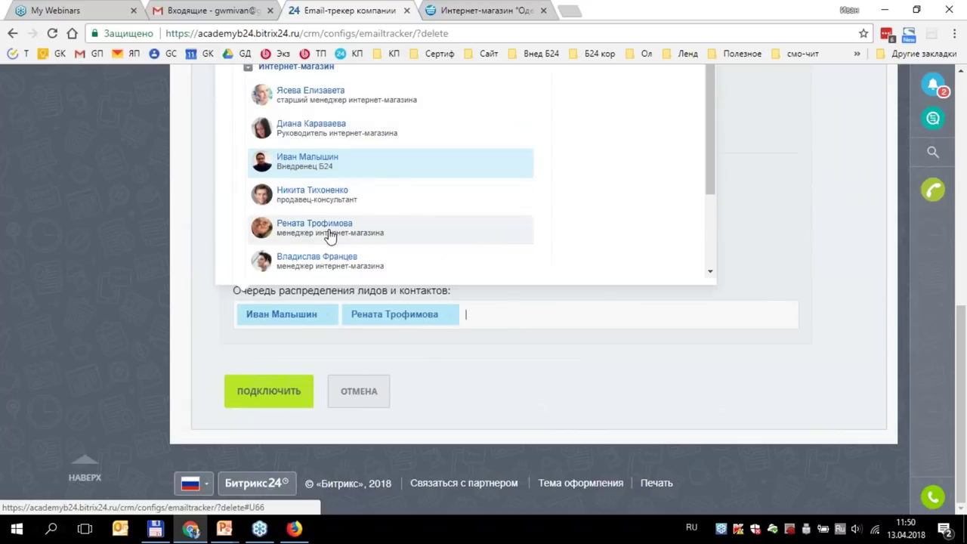
scroll(642, 310, up, 2)
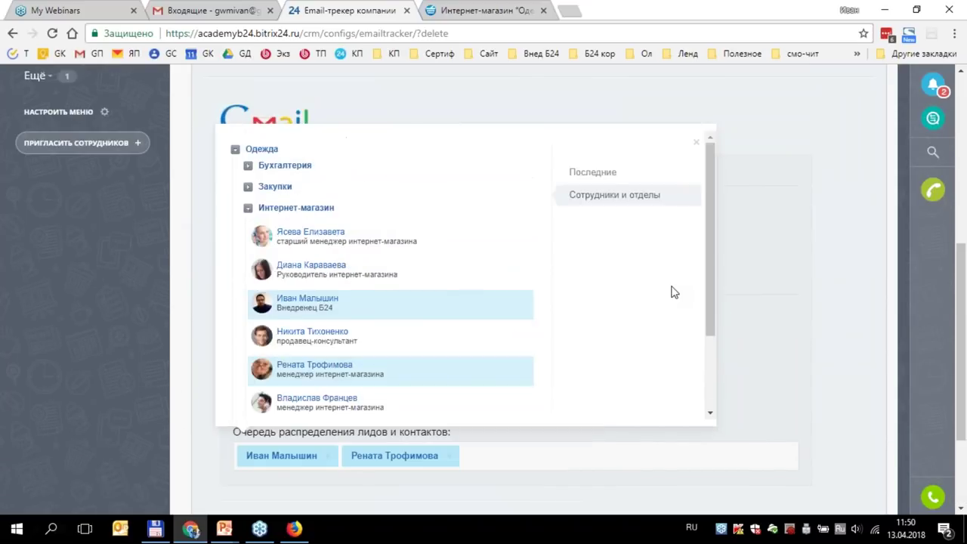
scroll(676, 291, down, 2)
scroll(822, 304, down, 2)
click(691, 350)
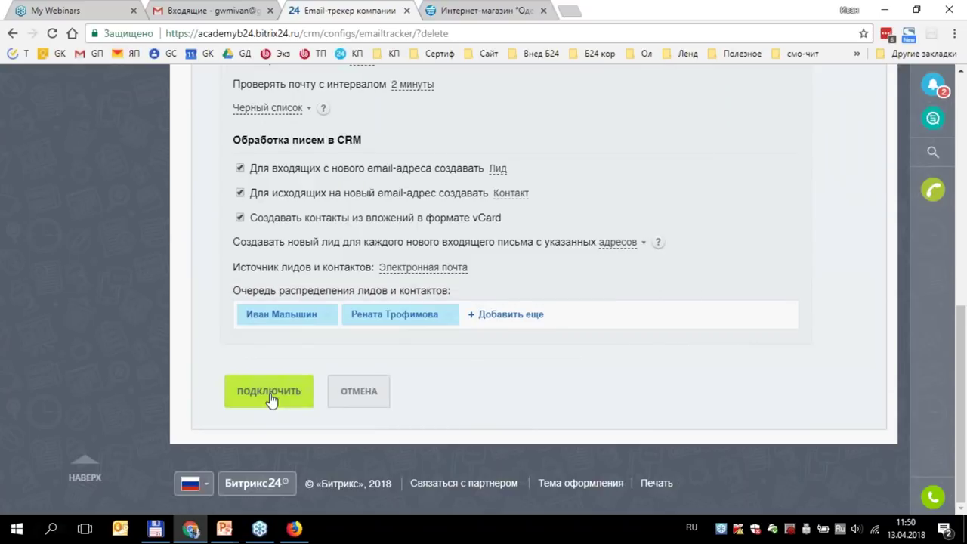
- Connect the Gmail mailbox by choosing the company Google account and granting the unverified Bitrix24 Connector app access
click(265, 401)
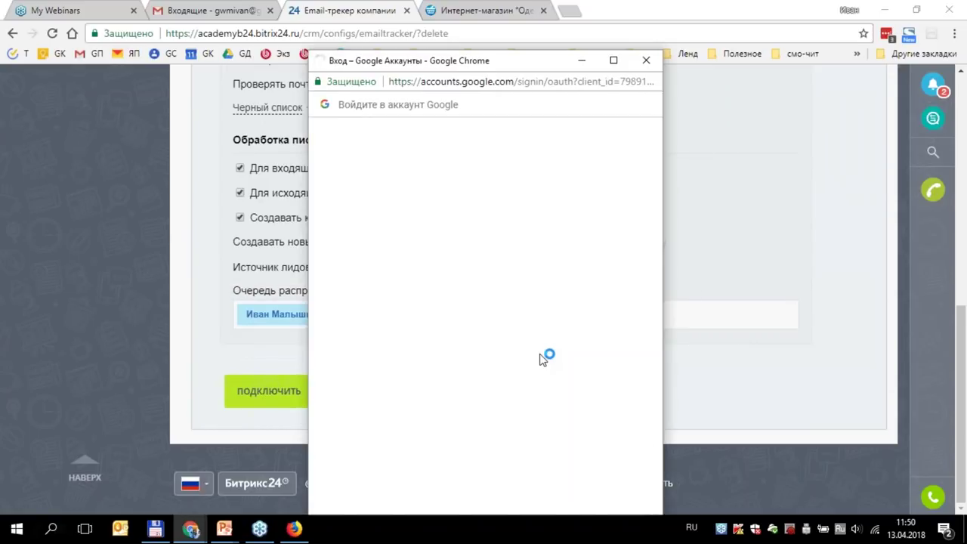
click(423, 272)
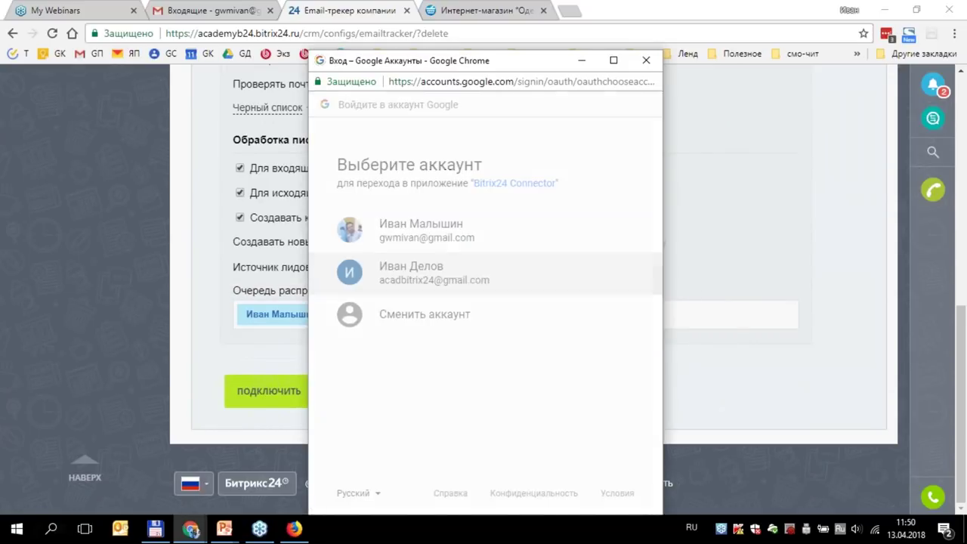
click(395, 319)
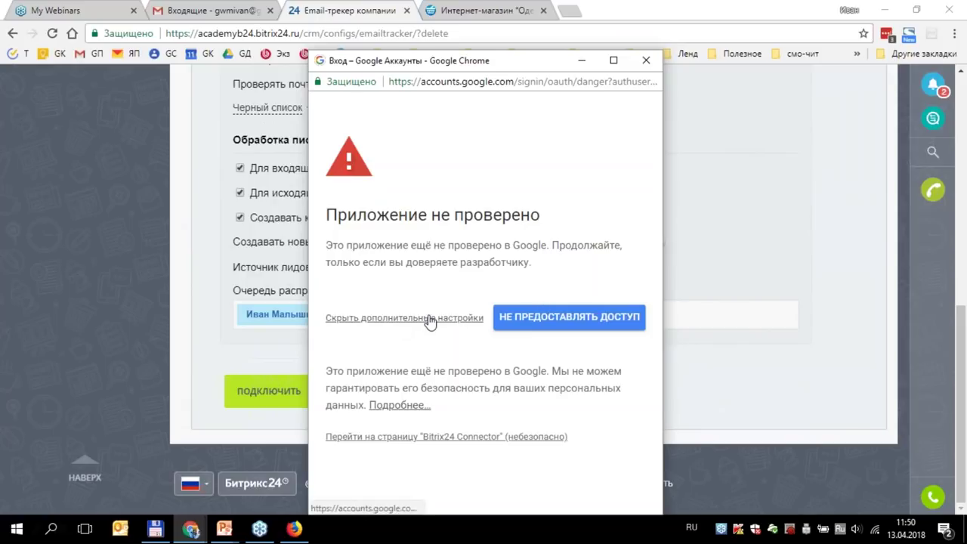
click(419, 437)
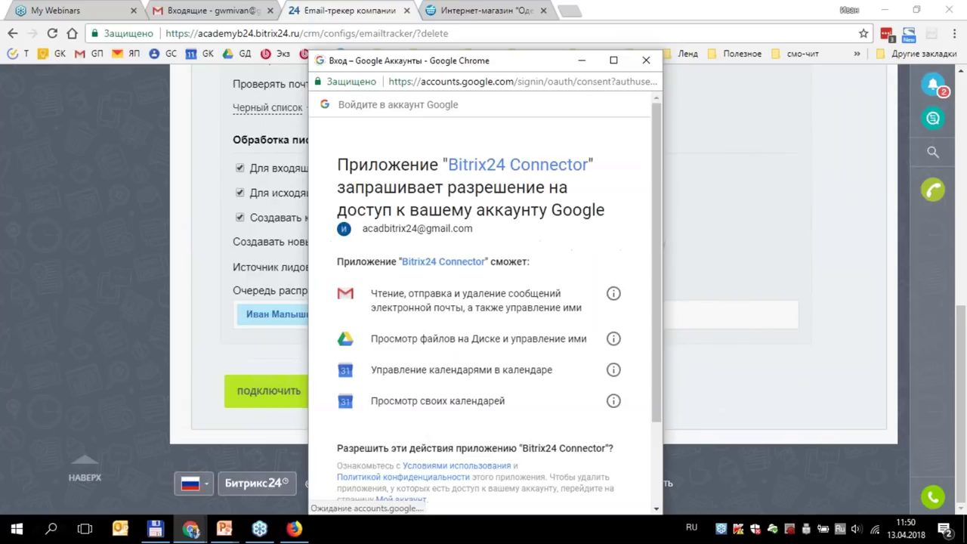
scroll(454, 340, down, 2)
click(573, 436)
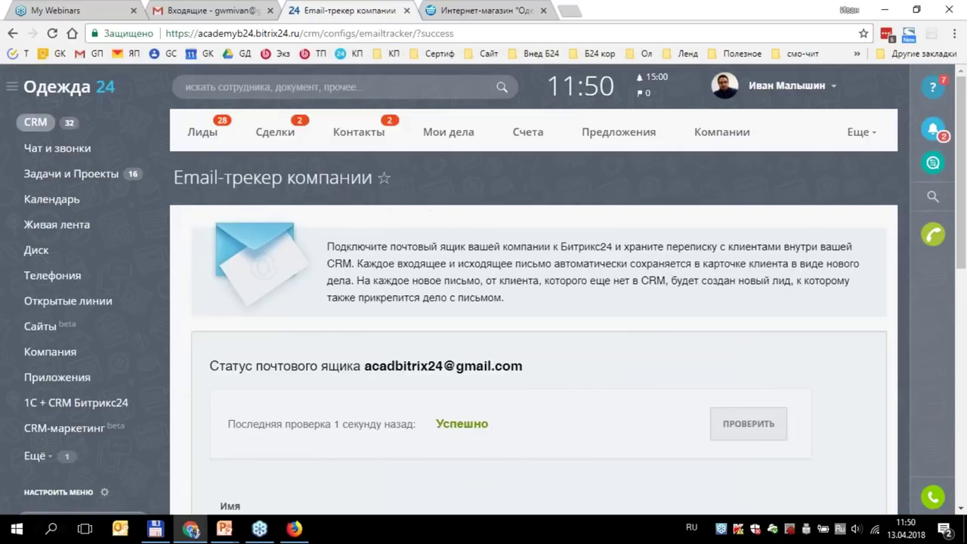
- Copy the connected mailbox's address into the Имя field and save the Email-трекер settings
scroll(529, 302, down, 4)
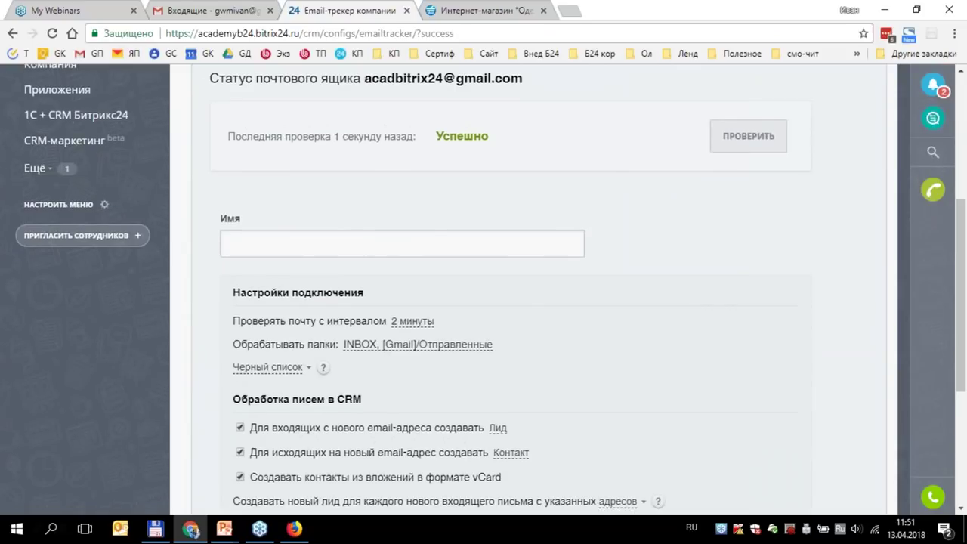
scroll(404, 198, down, 1)
click(405, 182)
scroll(405, 182, up, 4)
drag(535, 297, 361, 296)
key(ctrl+c)
scroll(352, 226, down, 7)
scroll(351, 136, up, 2)
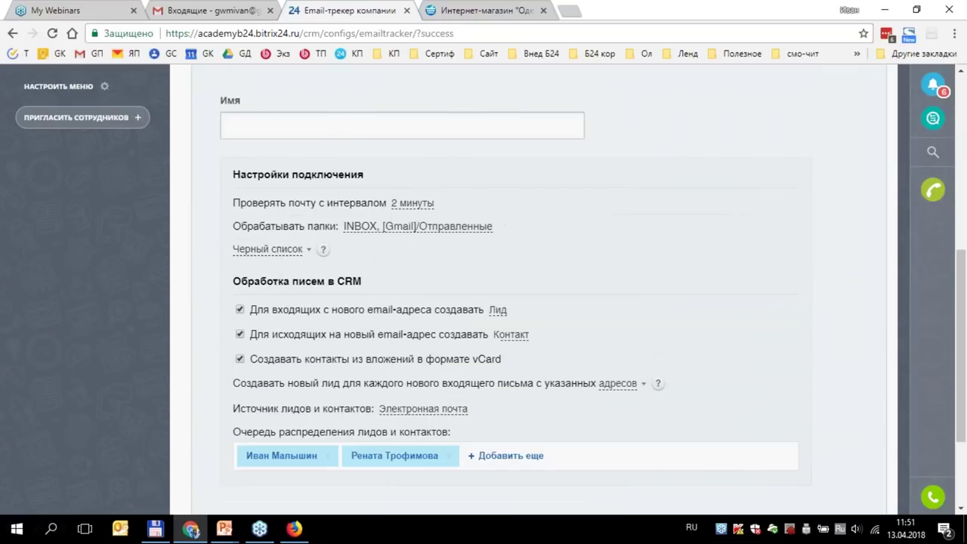
key(ctrl+v)
scroll(317, 264, down, 2)
click(262, 391)
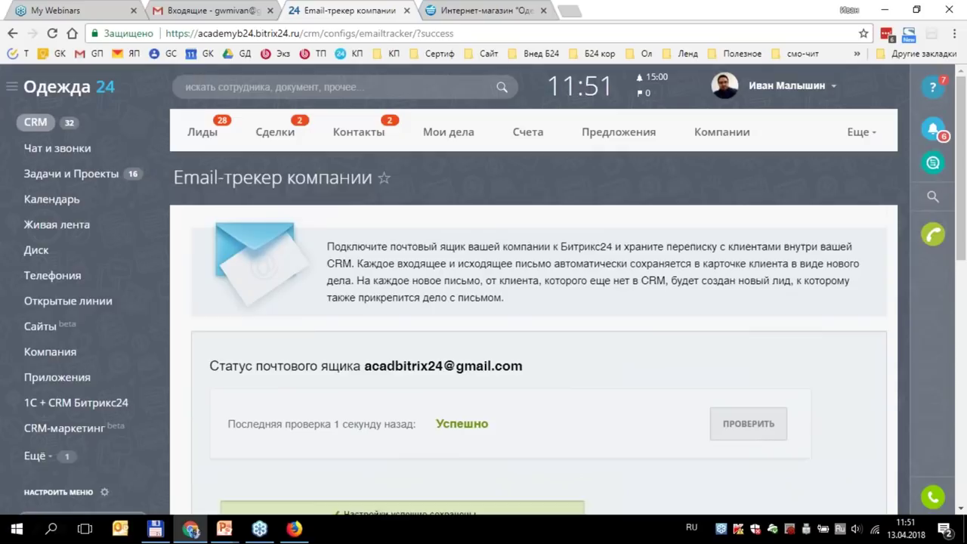
- Open the lead Хочу шапку-ушанку! from the CRM leads list and review the incoming e-mails in its timeline
click(217, 138)
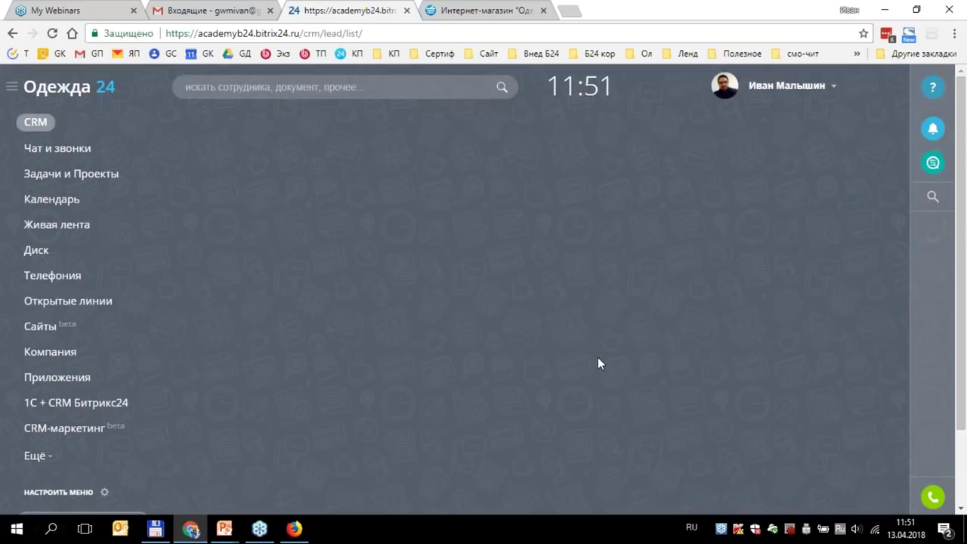
scroll(598, 364, down, 3)
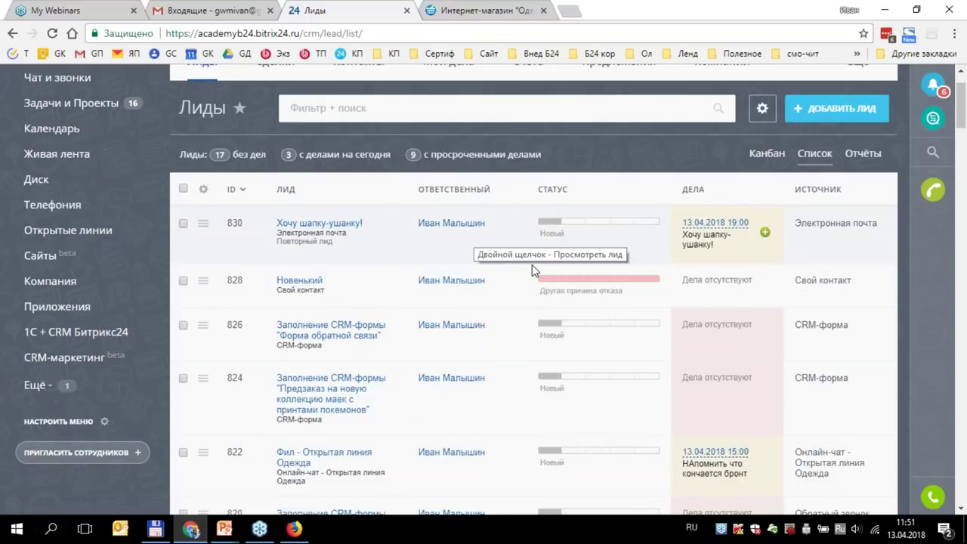
drag(342, 9, 502, 9)
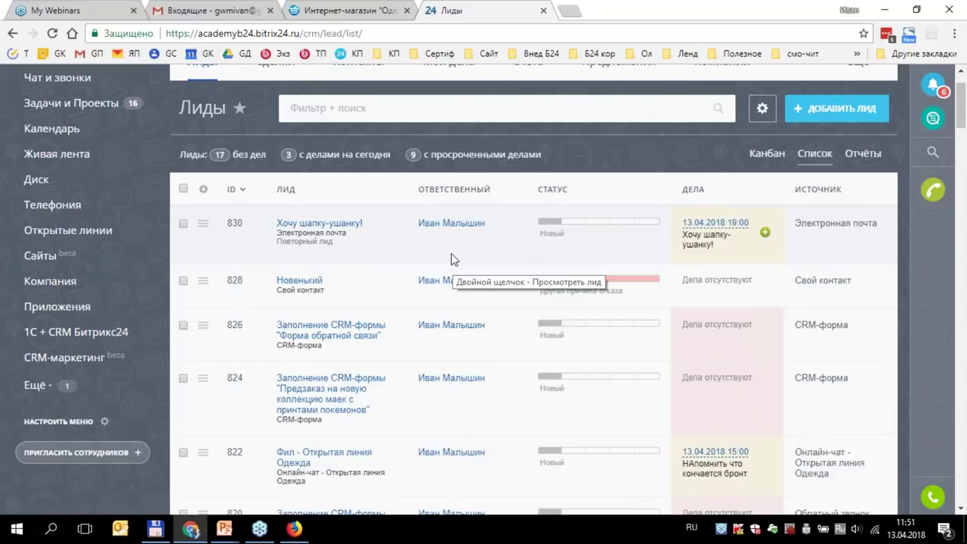
click(340, 223)
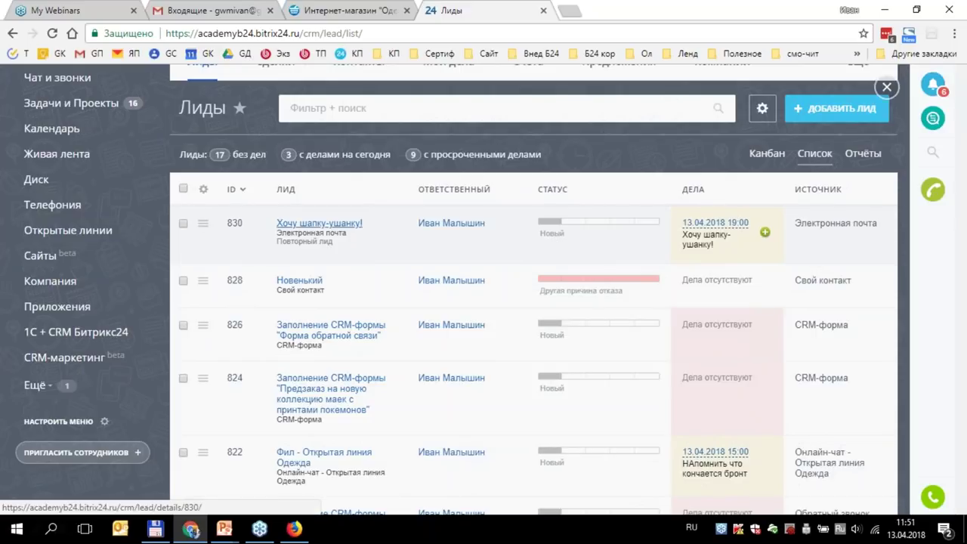
key(alt+shift)
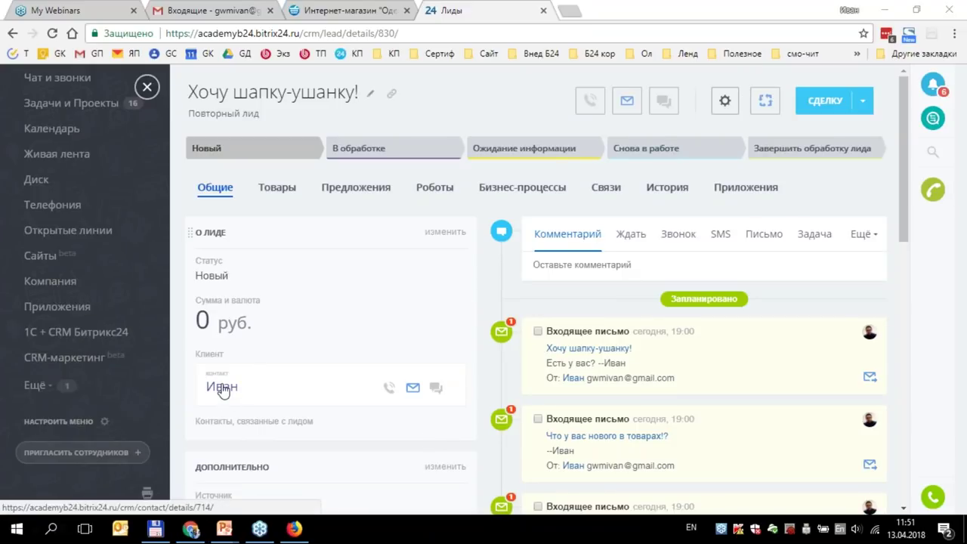
scroll(667, 380, down, 4)
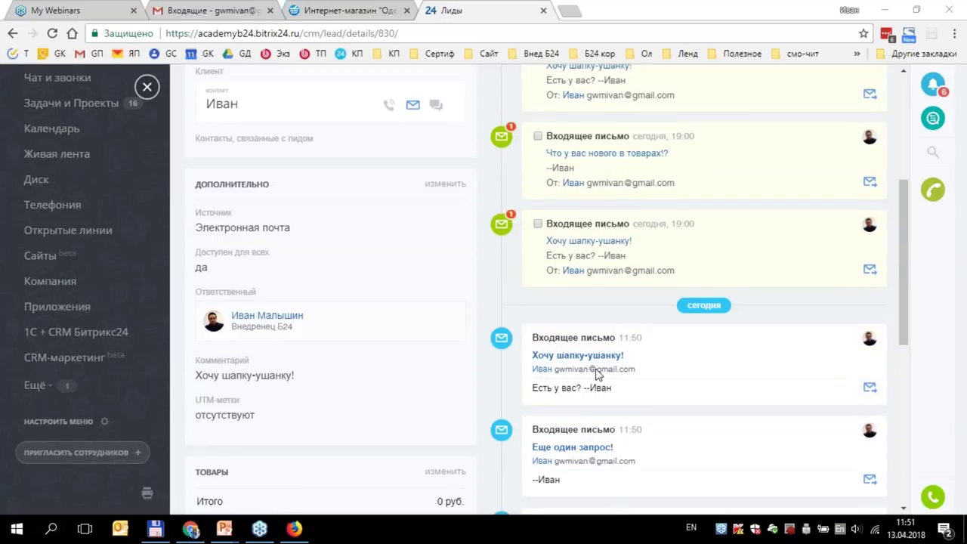
scroll(597, 374, up, 2)
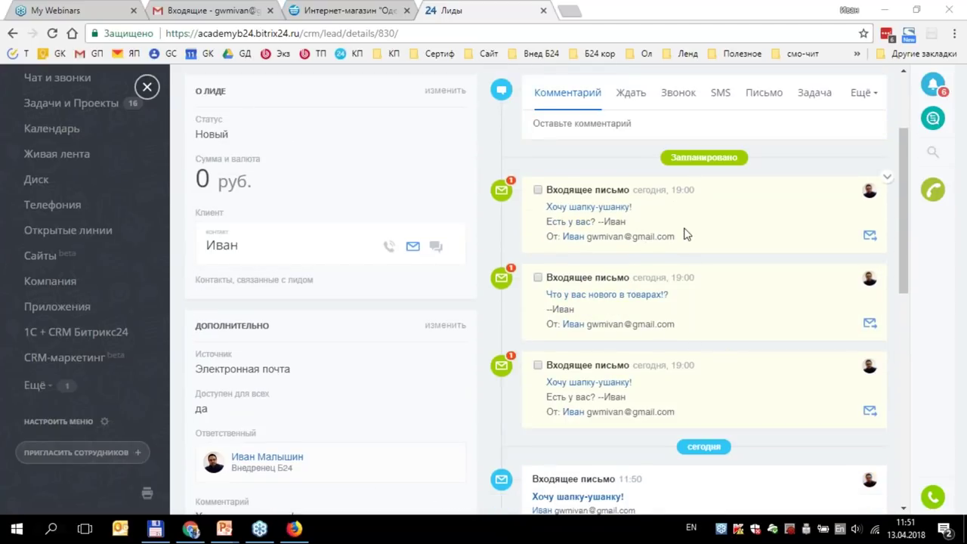
- Answer the planned incoming e-mail Хочу шапку-ушанку! with the quick reply "Есть! Вам какой размер?" and send it
click(612, 209)
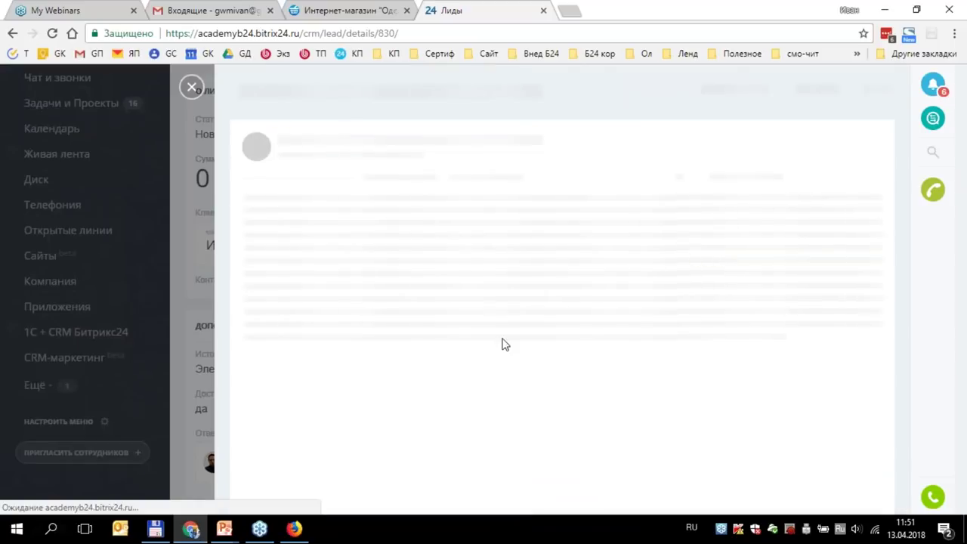
key(alt+shift)
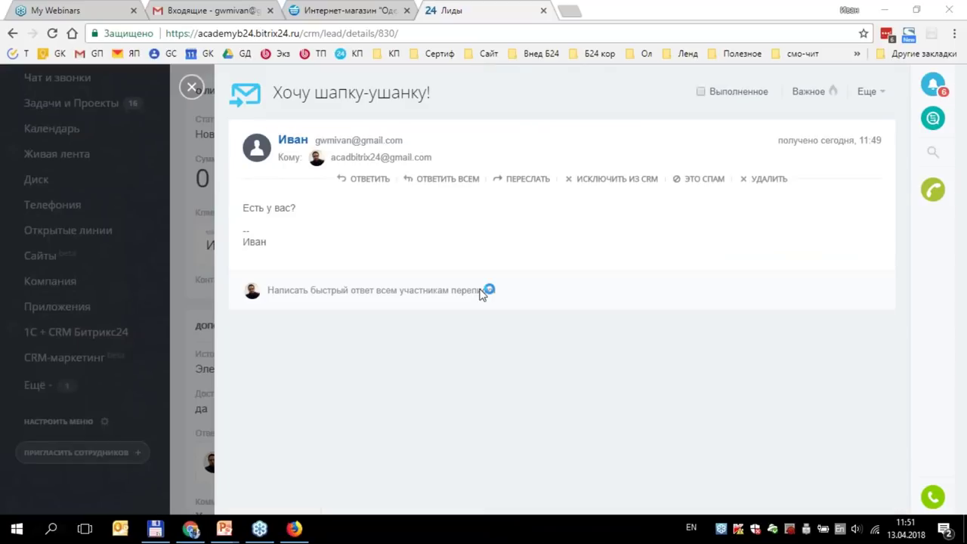
click(347, 290)
key(alt+shift)
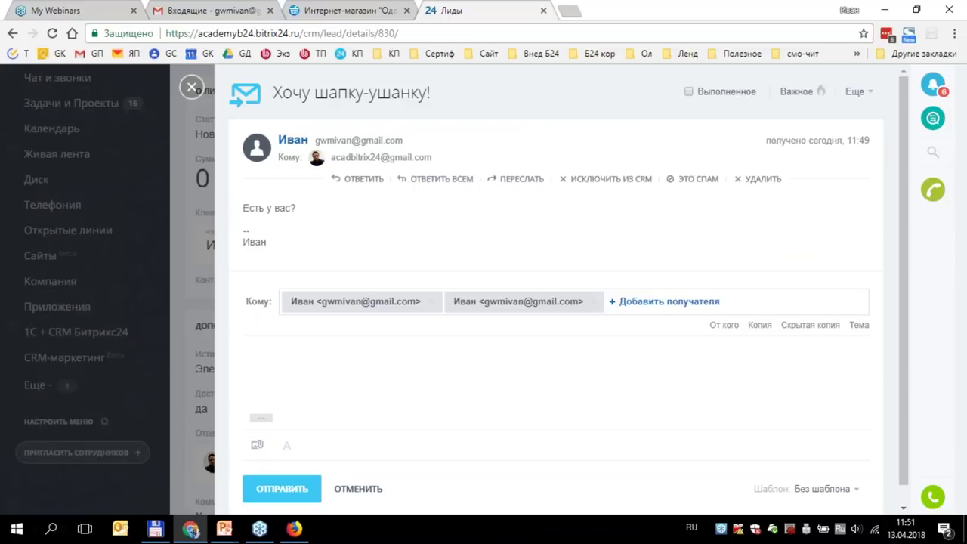
text(Есть! Вам какой размер?)
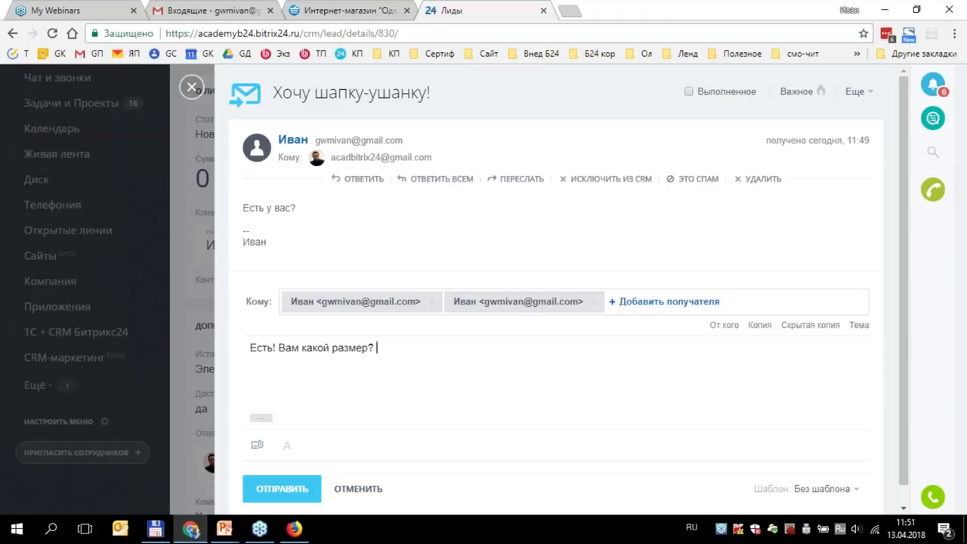
click(305, 488)
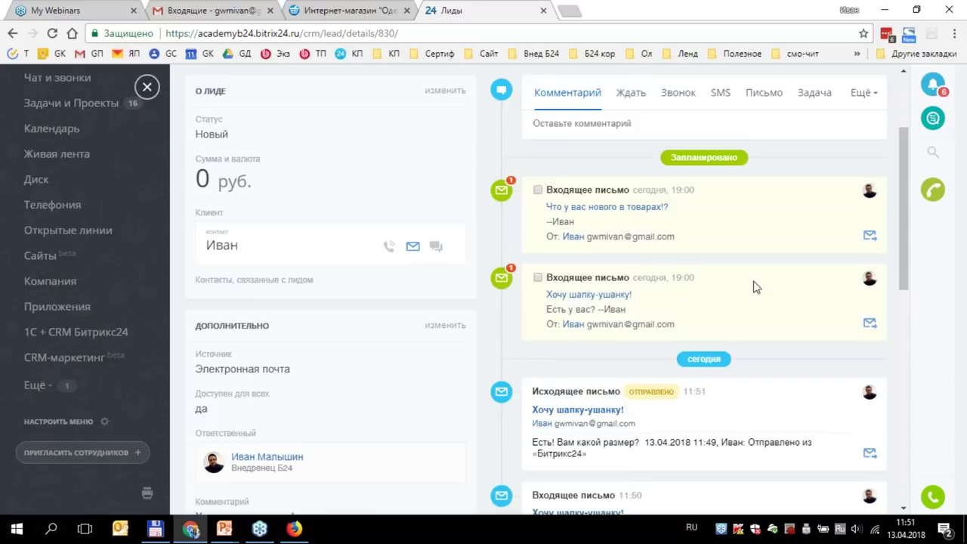
scroll(777, 406, down, 1)
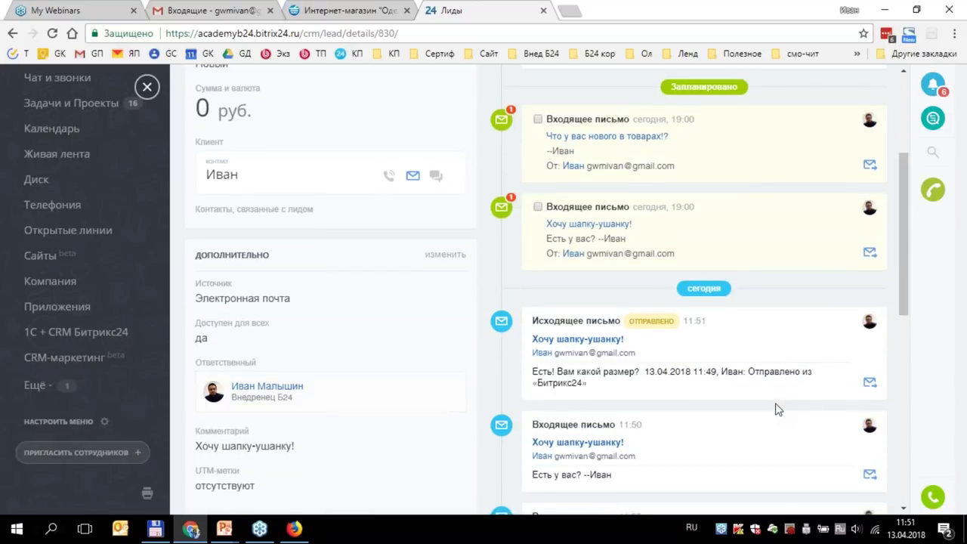
- Move the lead to the В обработке stage, and reopen it from the refreshed leads list to check its timeline
scroll(378, 241, up, 3)
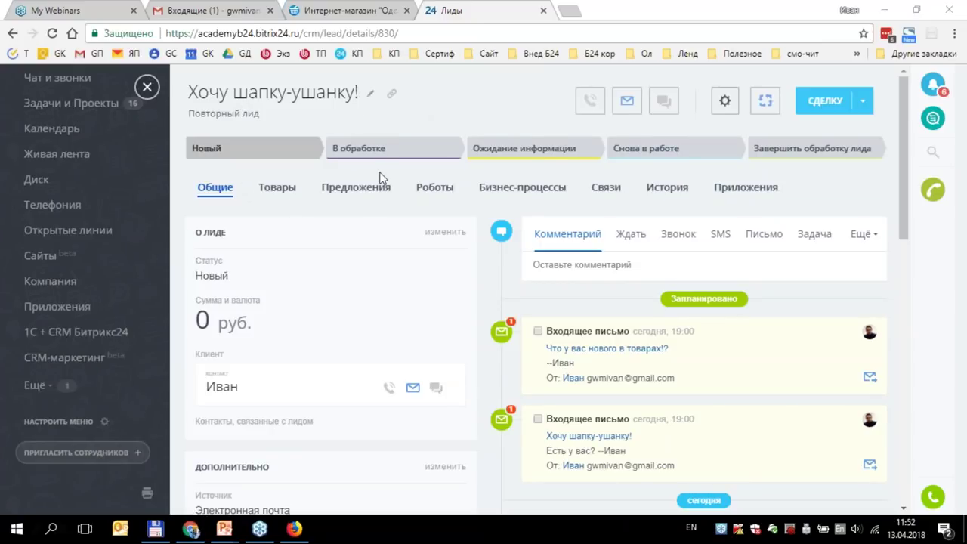
click(349, 150)
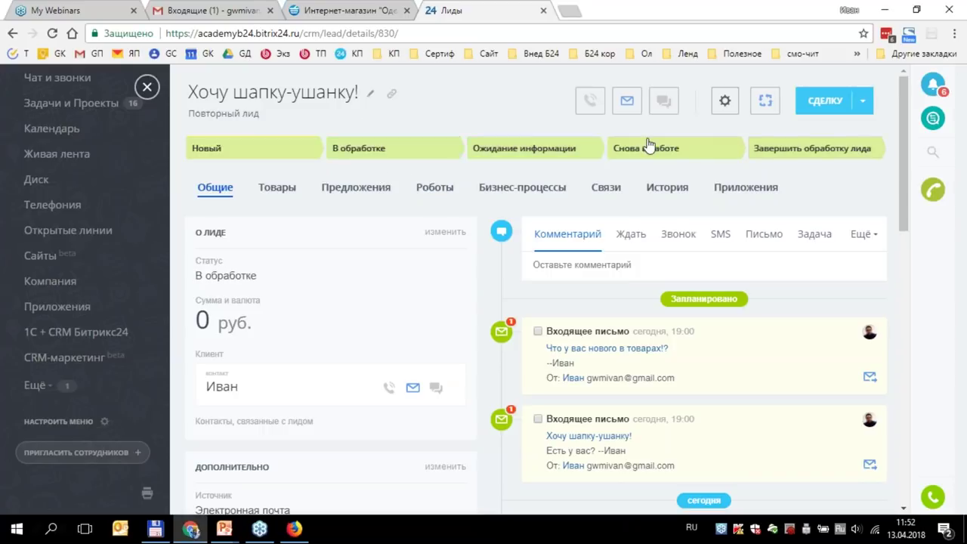
click(146, 86)
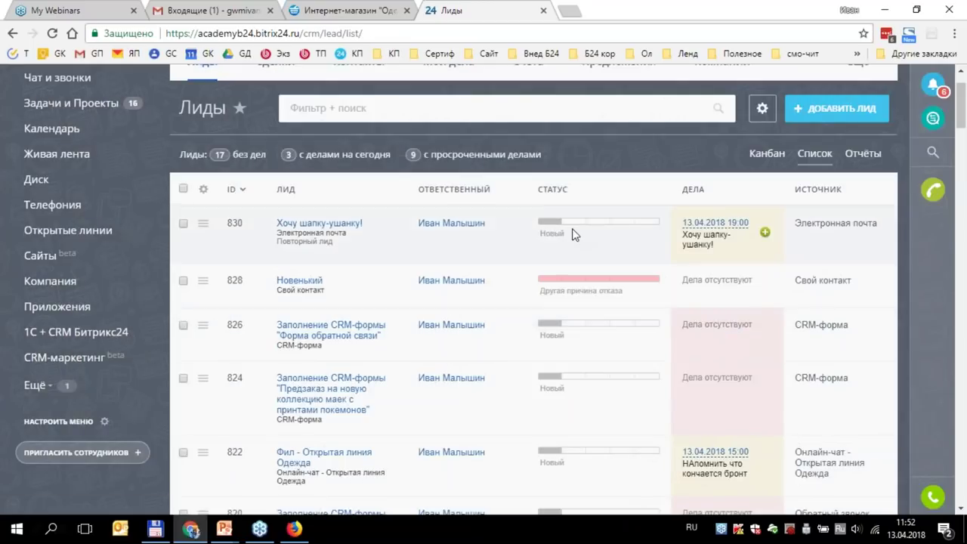
key(F5)
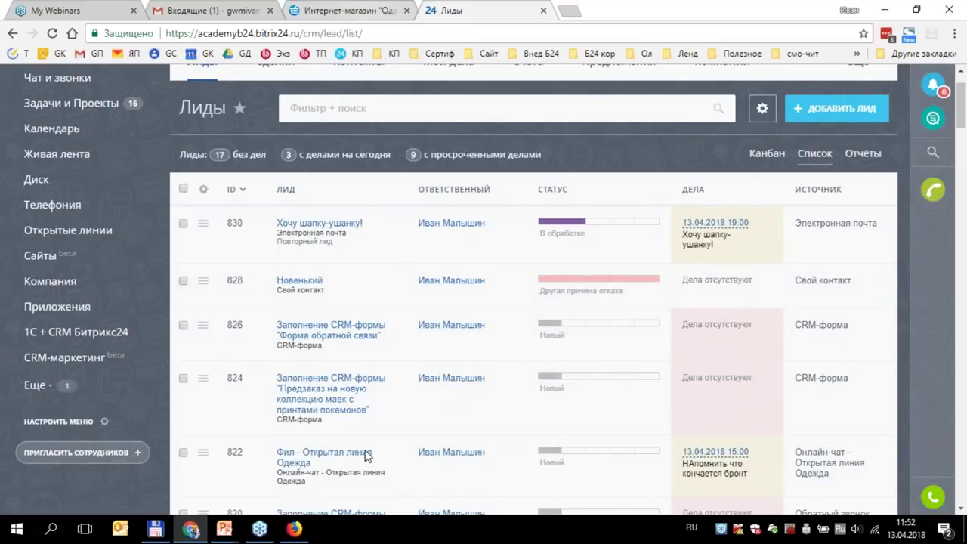
click(347, 225)
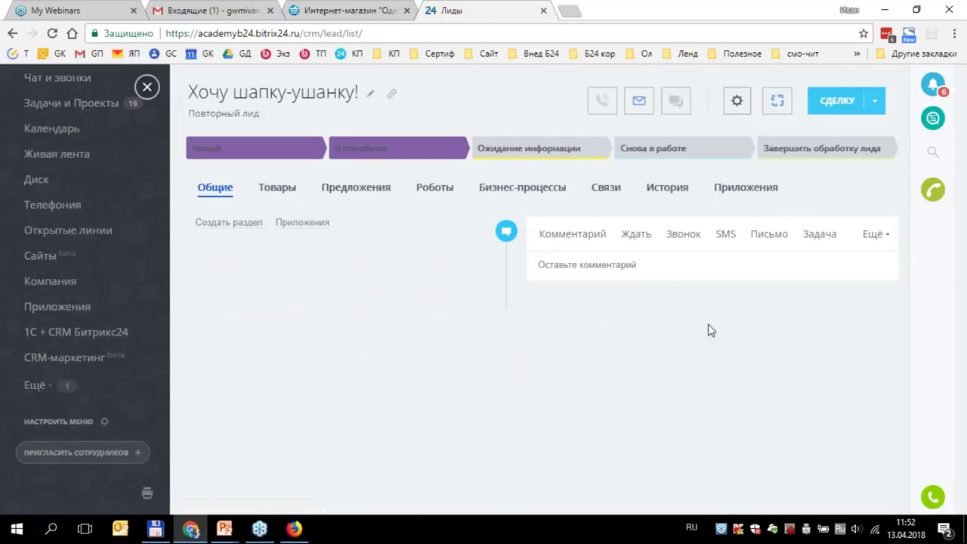
scroll(737, 351, down, 4)
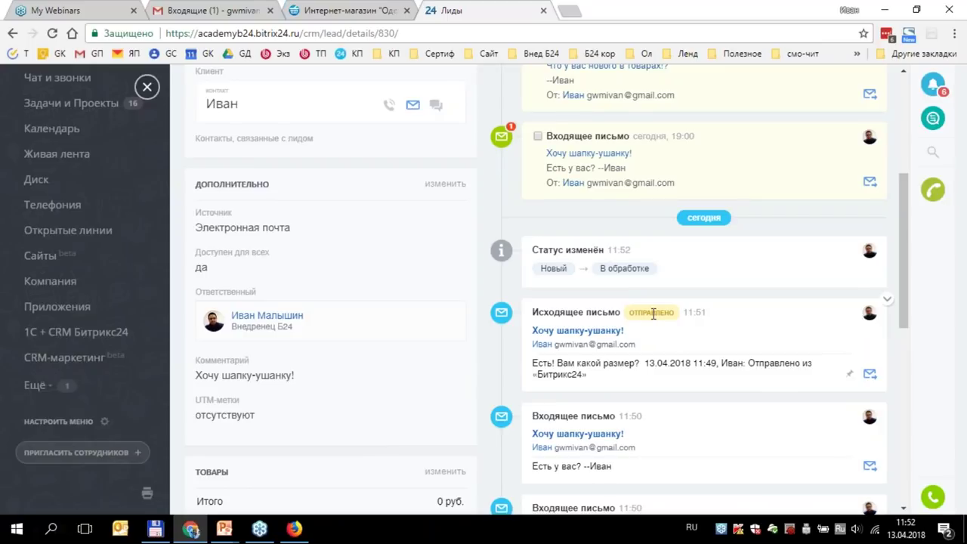
- Open the reply Хочу шапку-ушанку! in the customer's Gmail inbox, and return to the lead to check the outgoing e-mail's status
key(ctrl+2)
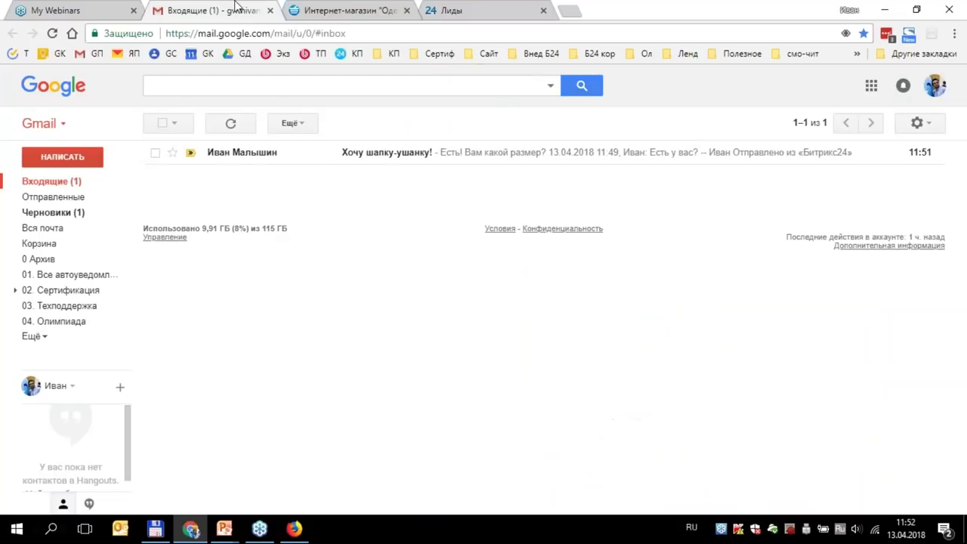
click(407, 159)
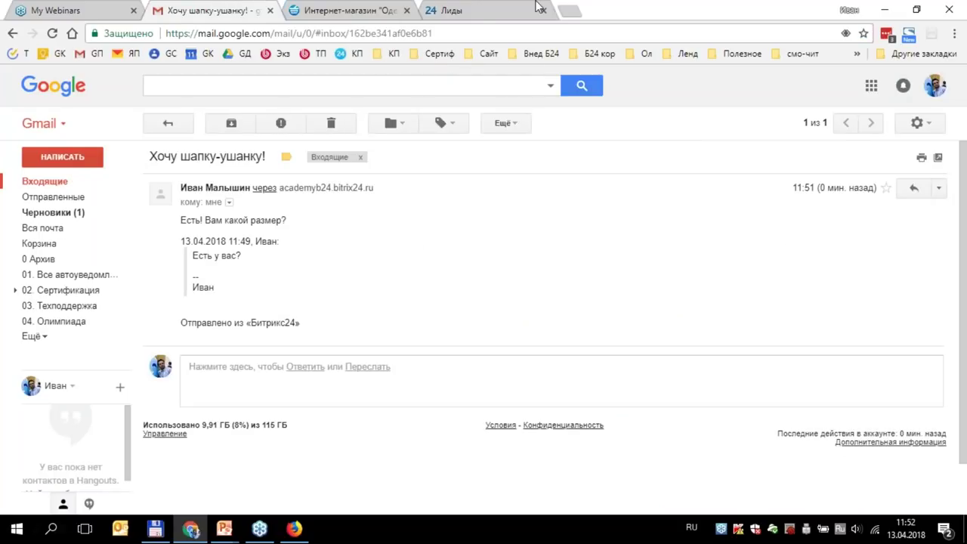
click(478, 7)
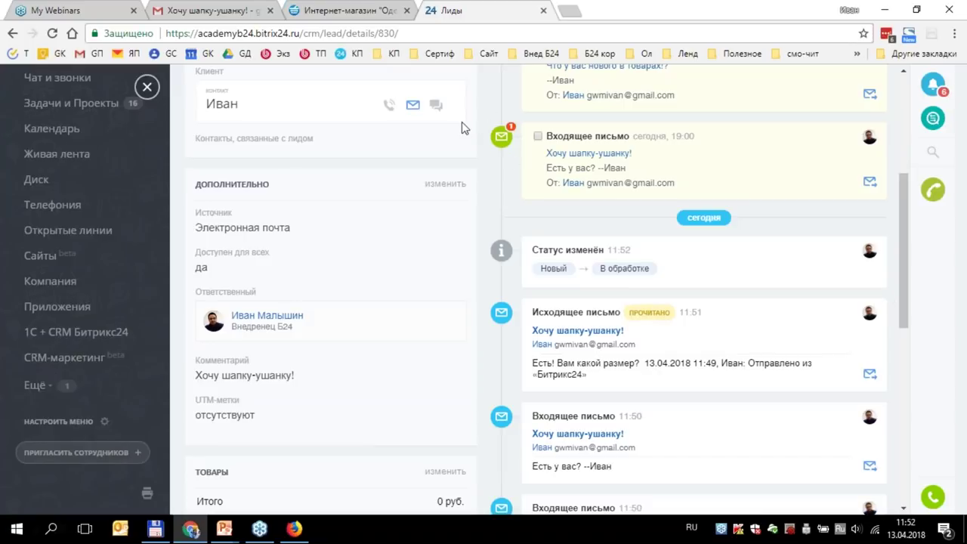
- Bring up the online store page and switch to the running PowerPoint slide show
click(389, 9)
mouse_move(224, 529)
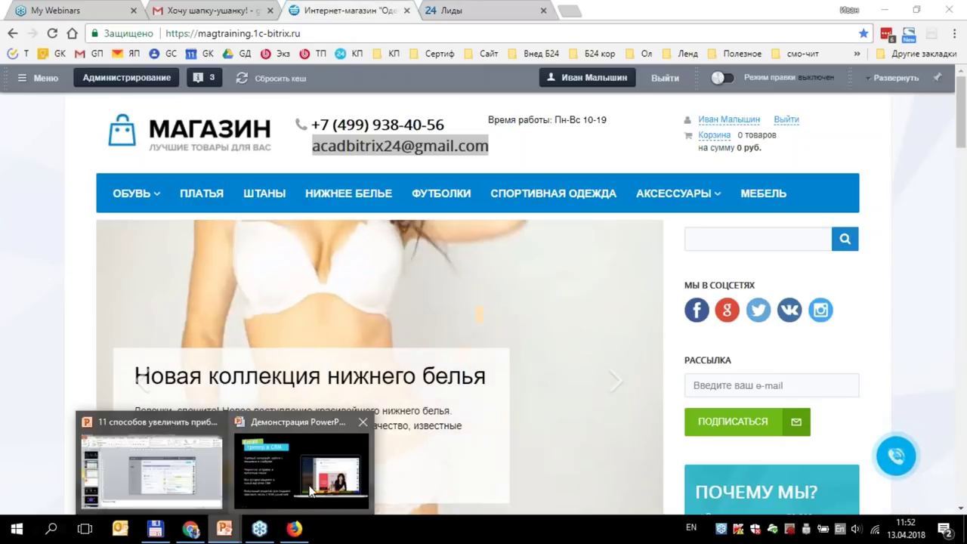
click(302, 450)
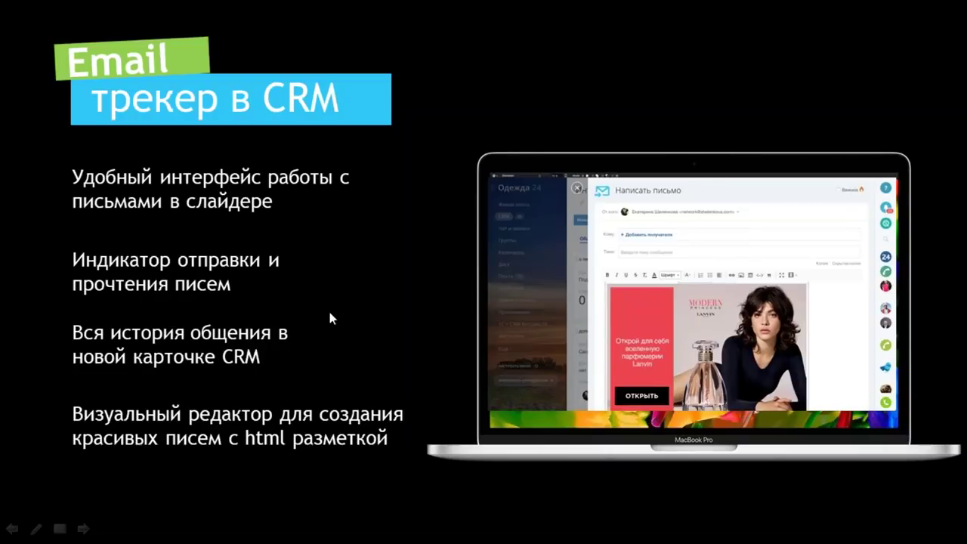
click(328, 308)
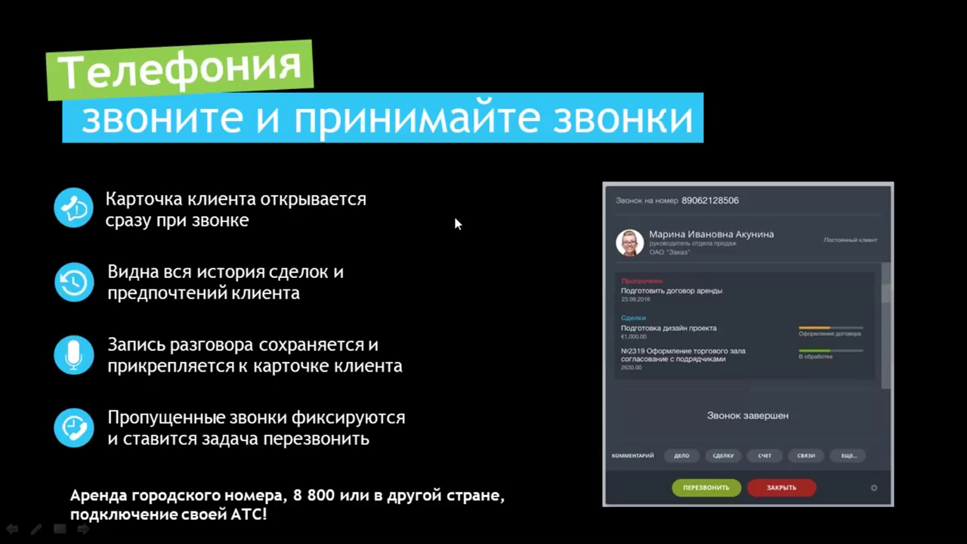
key(Right)
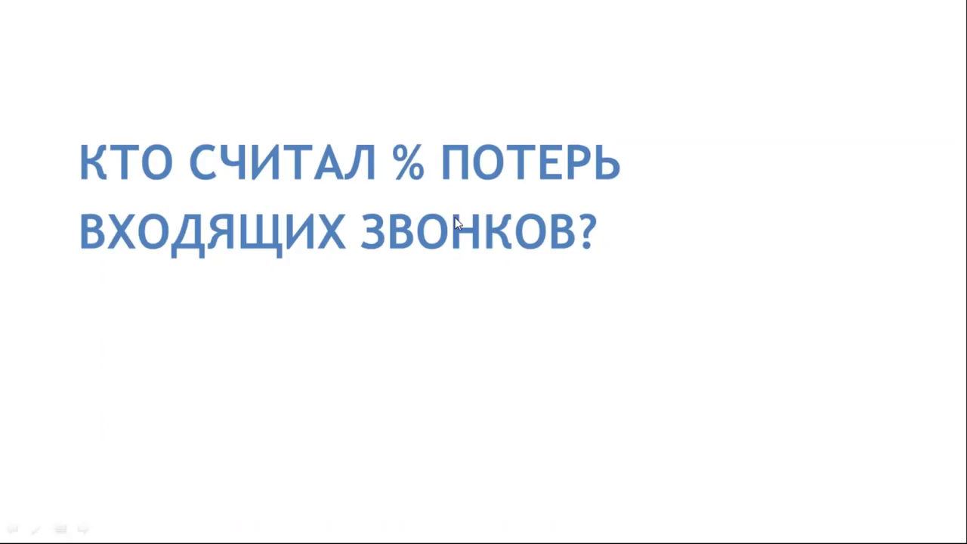
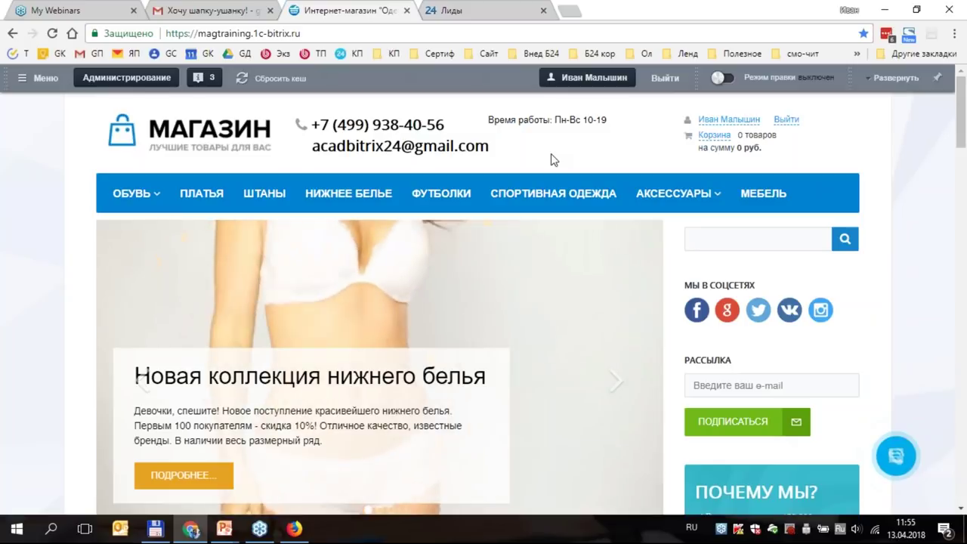
- Highlight the contact e-mail address in the online store page's header
mouse_move(492, 151)
mouse_down()
mouse_move(358, 147)
mouse_move(491, 156)
mouse_move(489, 146)
mouse_up()
click(319, 146)
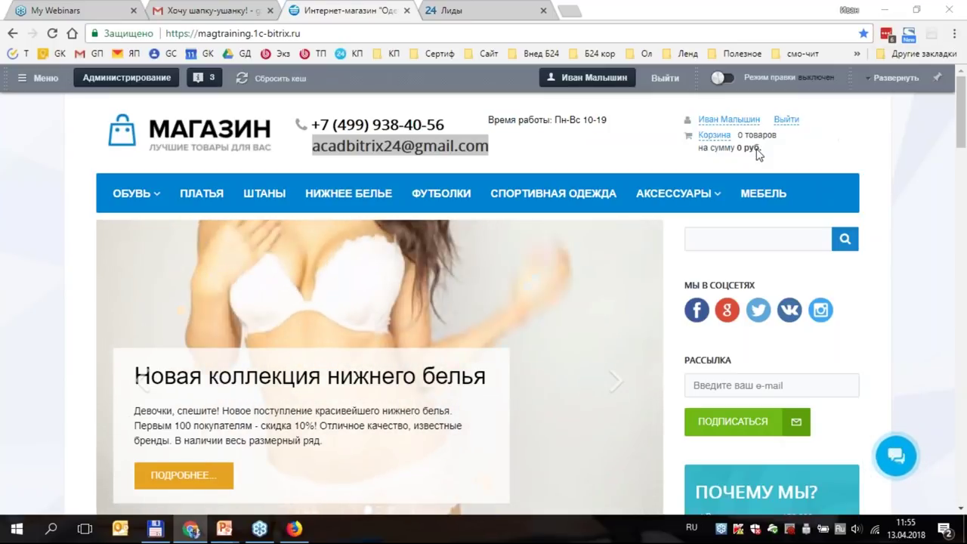
key(alt+shift)
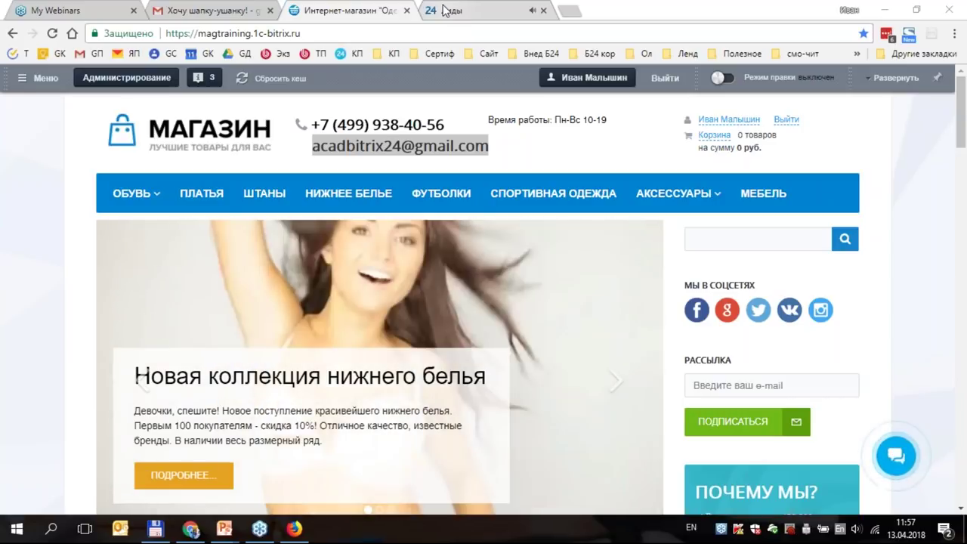
- Answer the incoming call in the Bitrix24 leads tab and open the caller's contact card
click(446, 11)
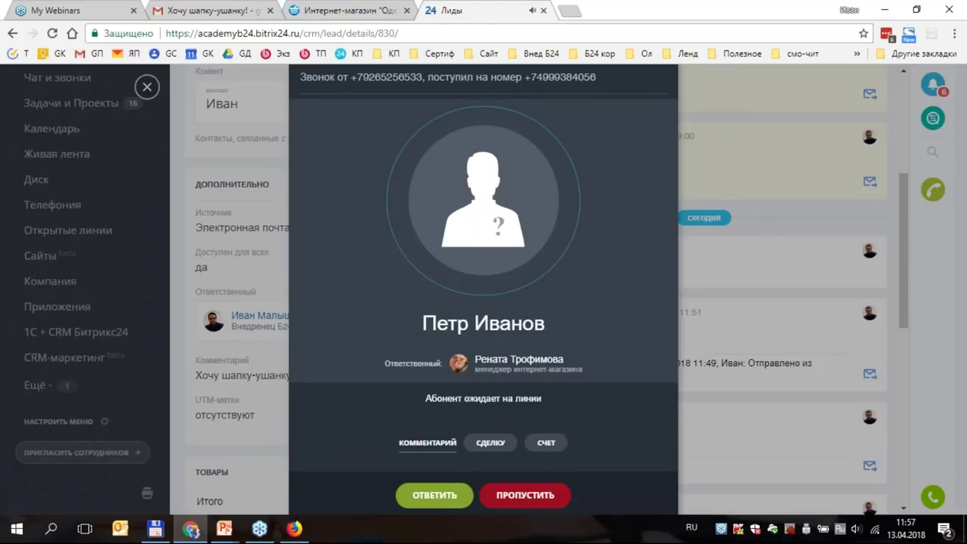
click(446, 499)
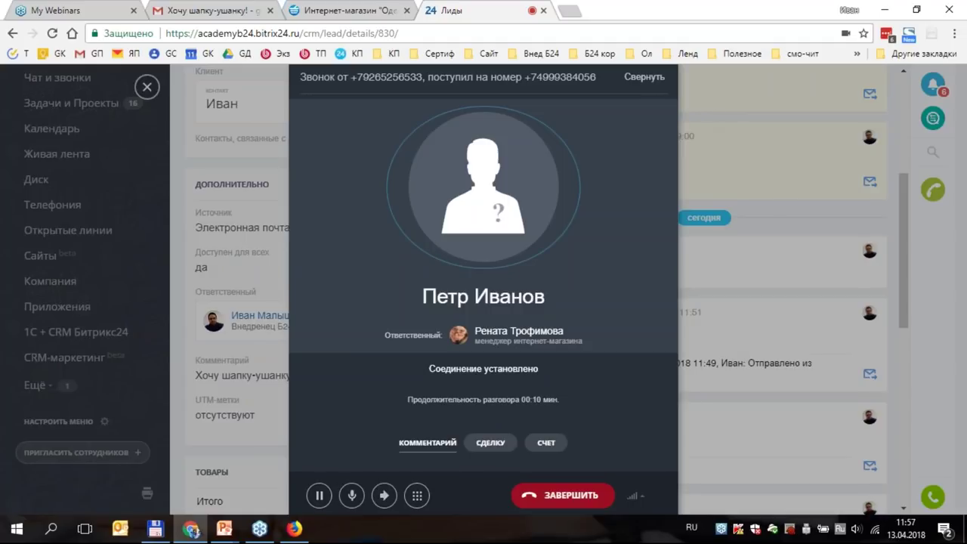
click(464, 303)
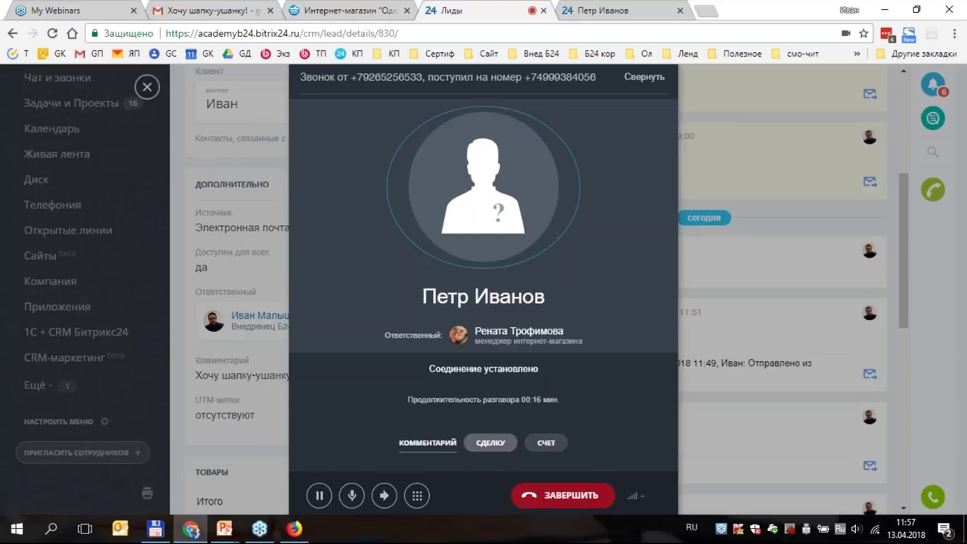
- Create a deal for the caller from the call card, name it "Шапку новую!" and save it
click(500, 445)
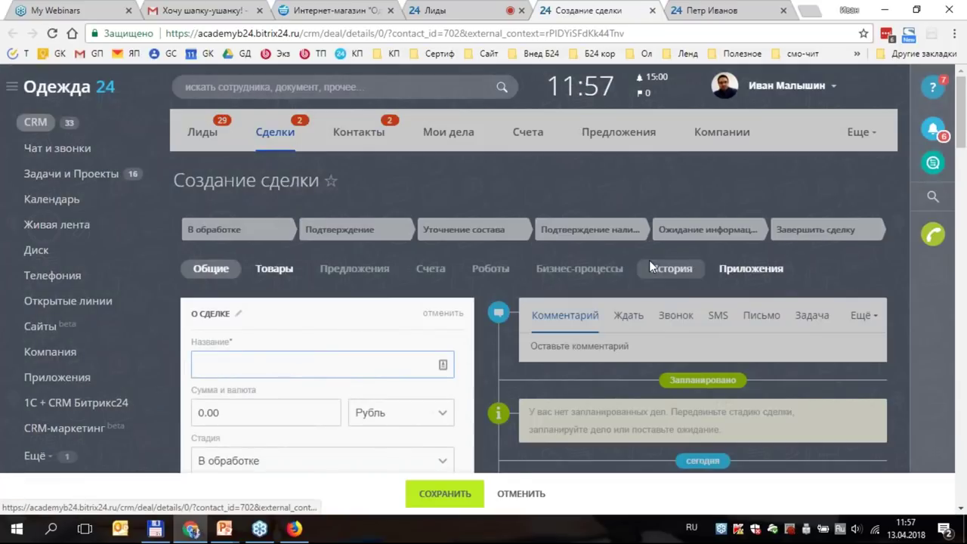
scroll(649, 260, down, 3)
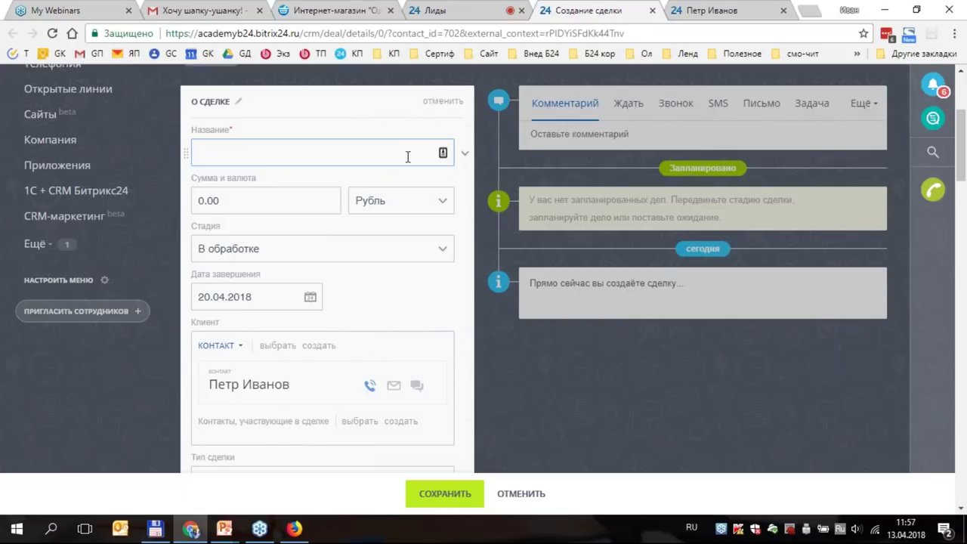
text(Шапку)
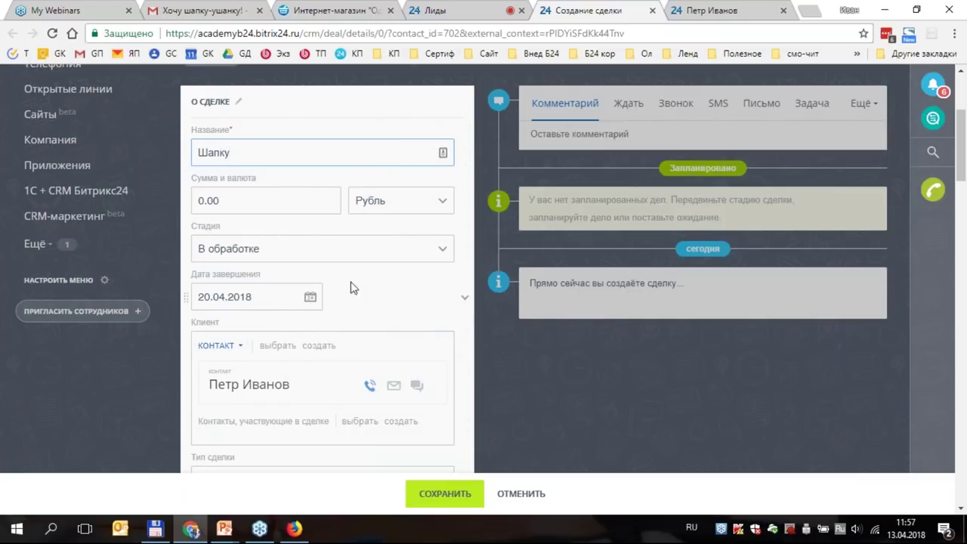
scroll(350, 287, up, 1)
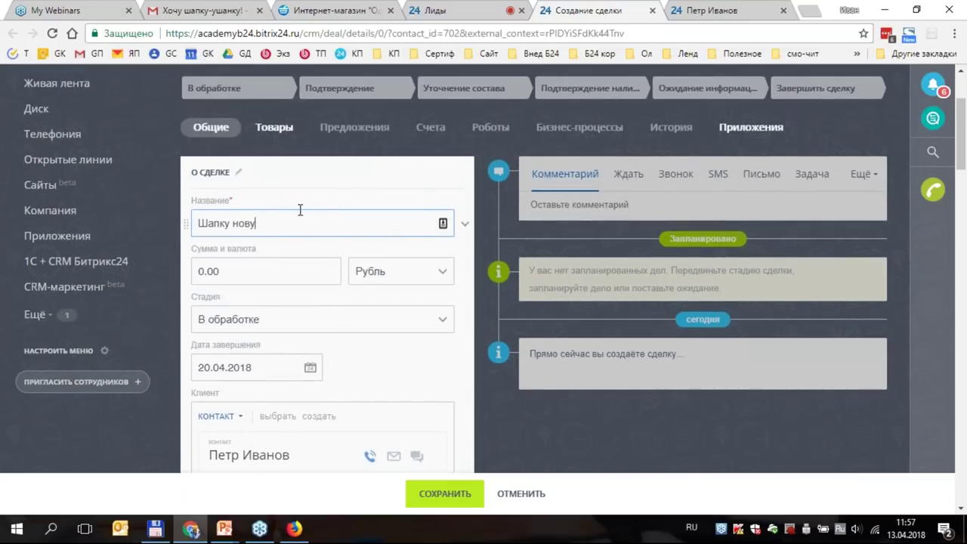
scroll(300, 210, down, 5)
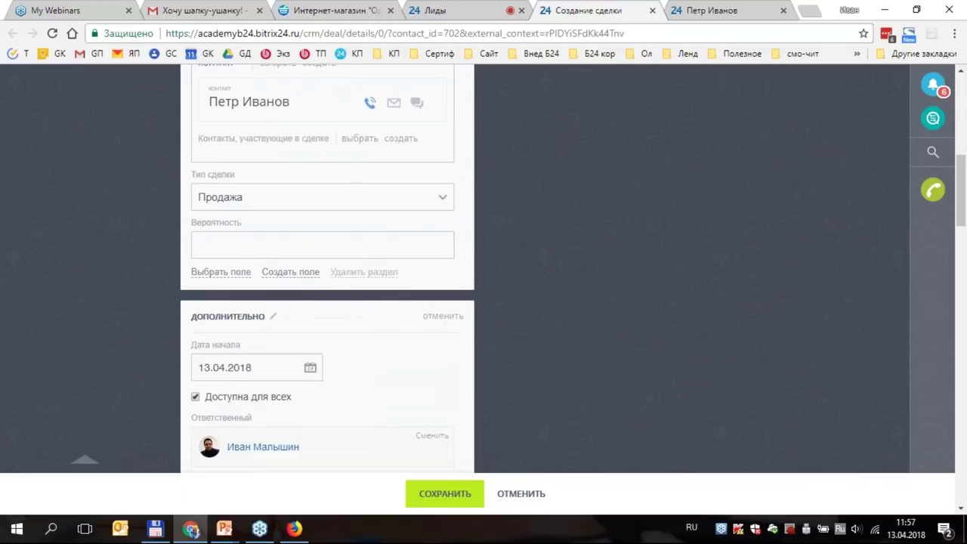
scroll(393, 297, down, 4)
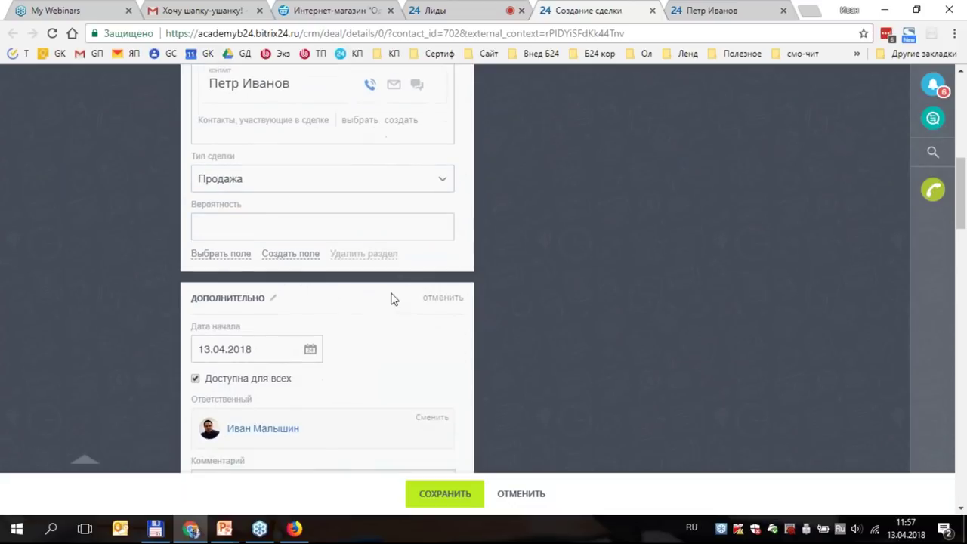
scroll(413, 324, down, 4)
scroll(423, 325, up, 15)
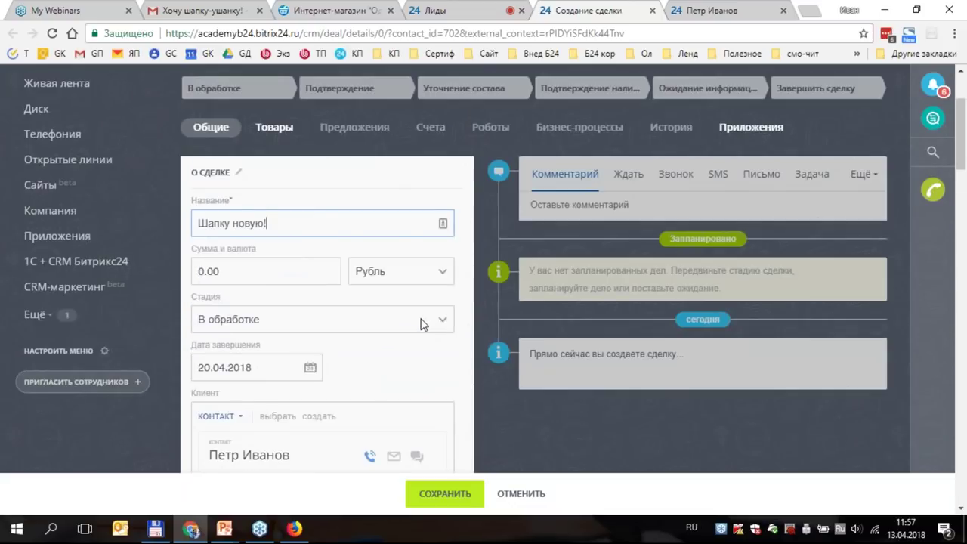
click(442, 493)
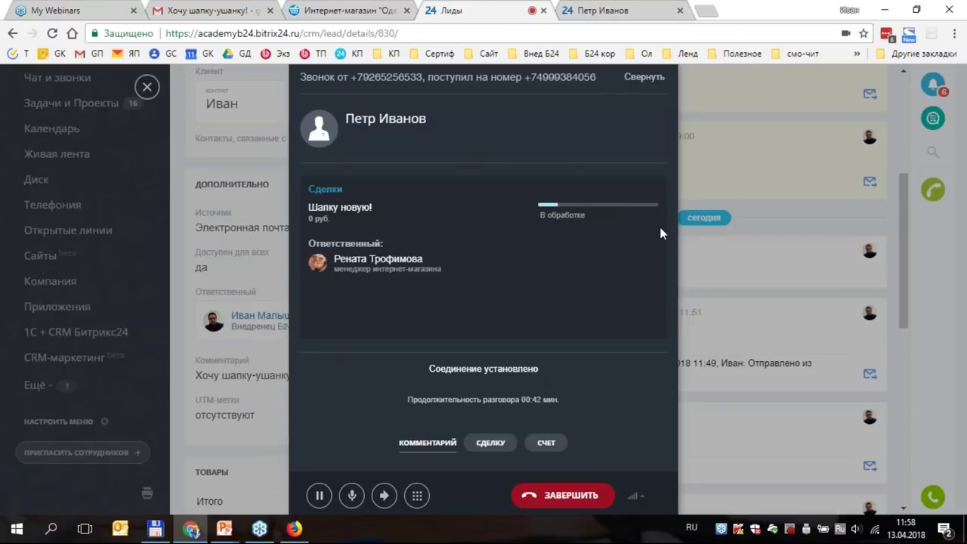
- Open the deal Шапку новую! from the call card and post the comment "Клиент готов подождать 2 дня" to its timeline
click(356, 211)
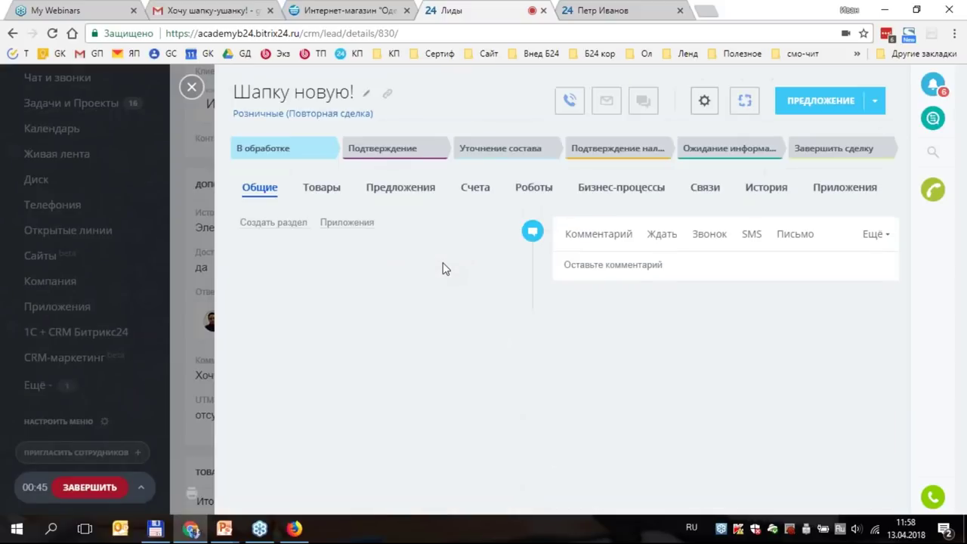
scroll(443, 267, down, 4)
scroll(654, 261, down, 2)
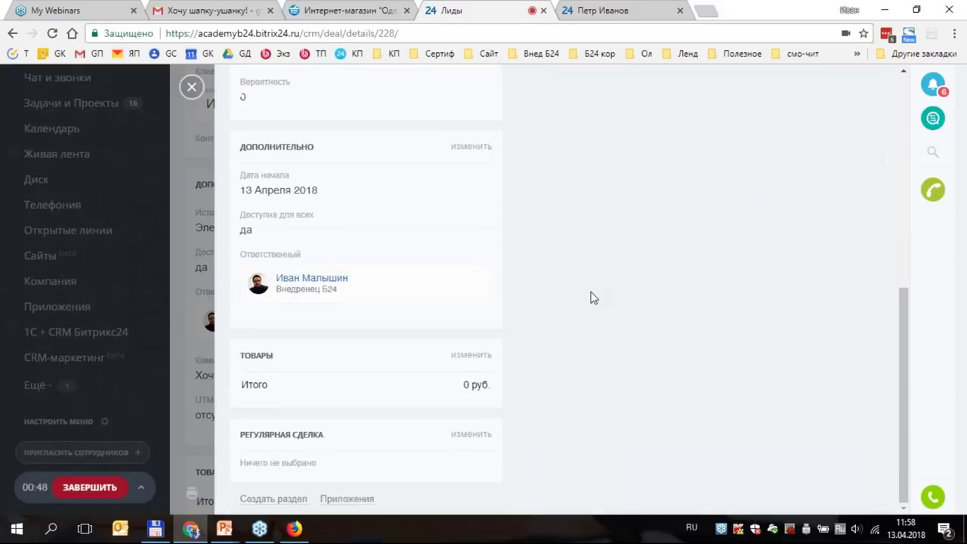
scroll(606, 291, up, 5)
click(596, 174)
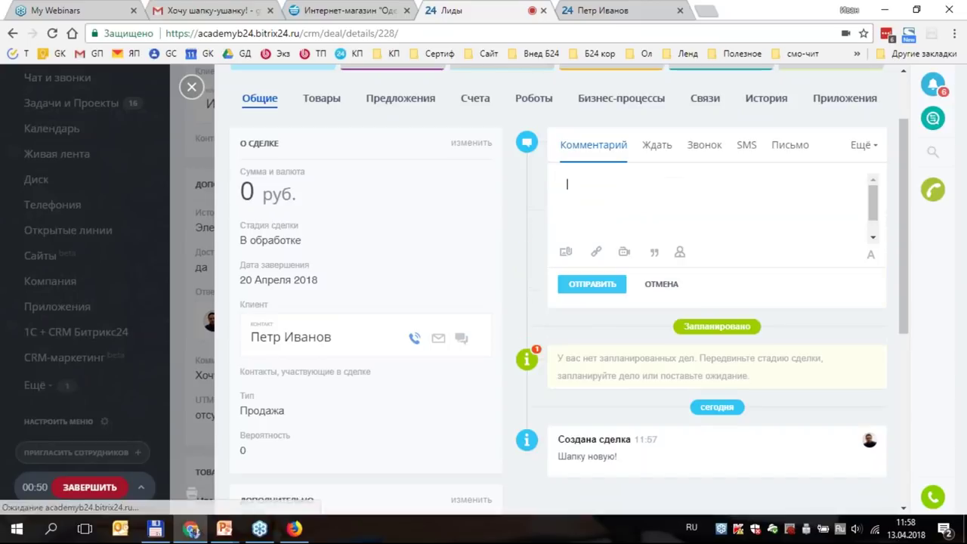
text(Клиент готов подождать 2 дня)
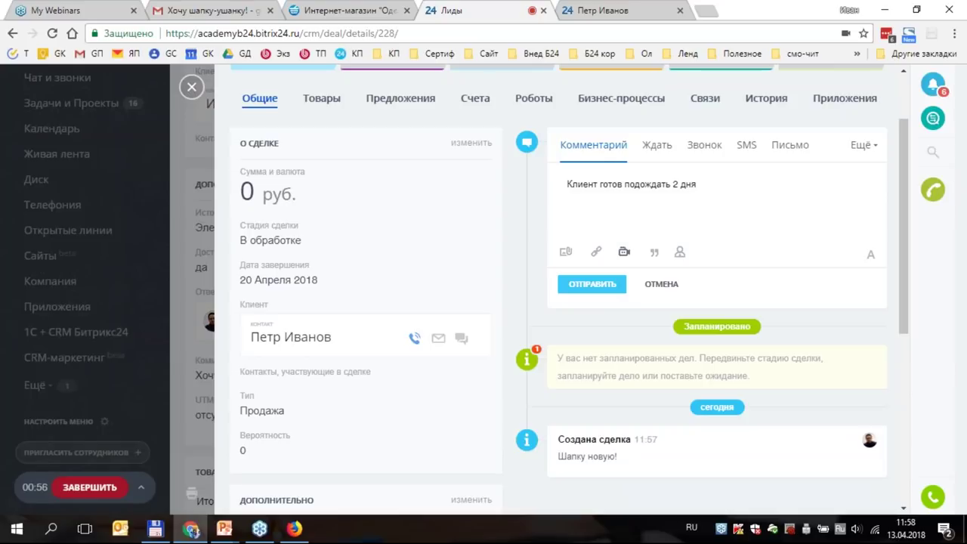
click(605, 285)
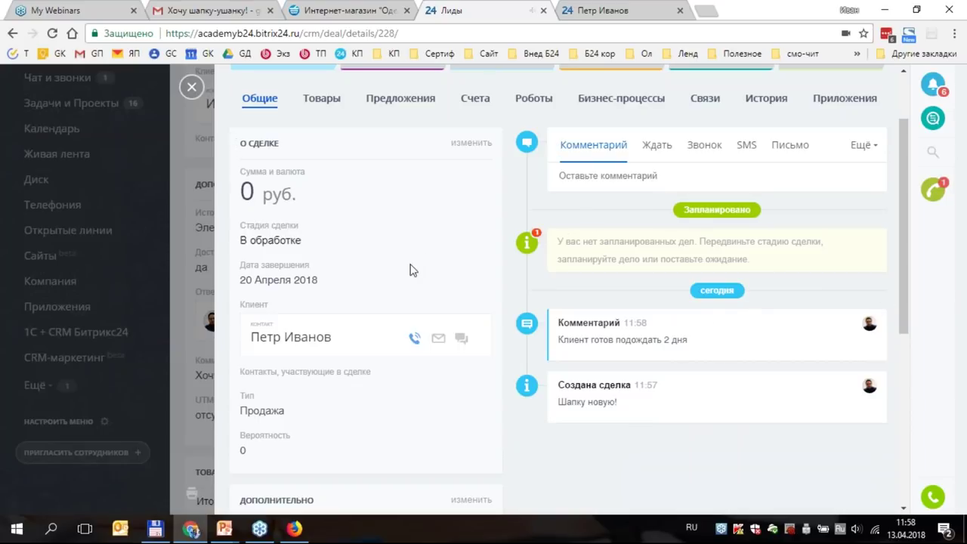
- Open the deal's client contact and play the recording of today's incoming call
click(312, 344)
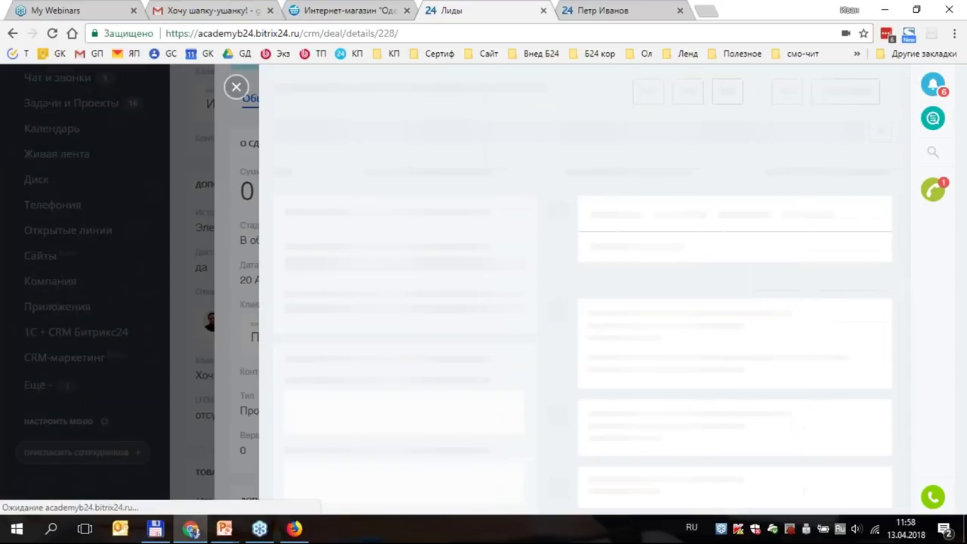
scroll(798, 317, down, 1)
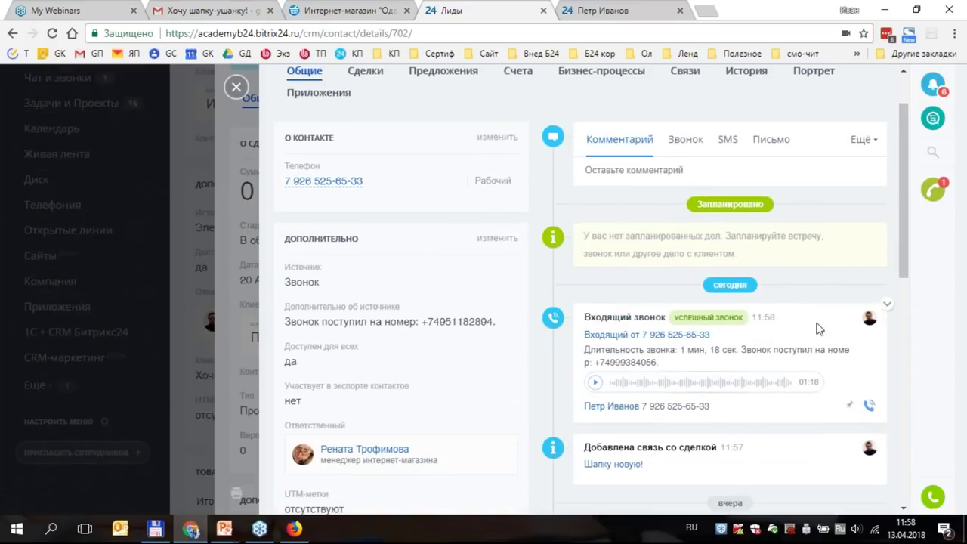
click(594, 382)
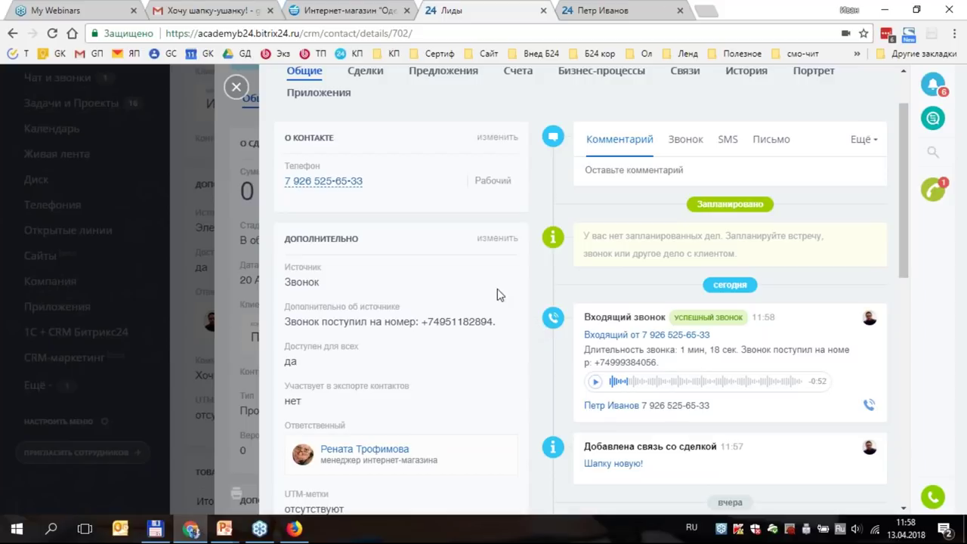
- Close the contact, deal and lead cards, refresh the leads list and open the deals list
click(238, 89)
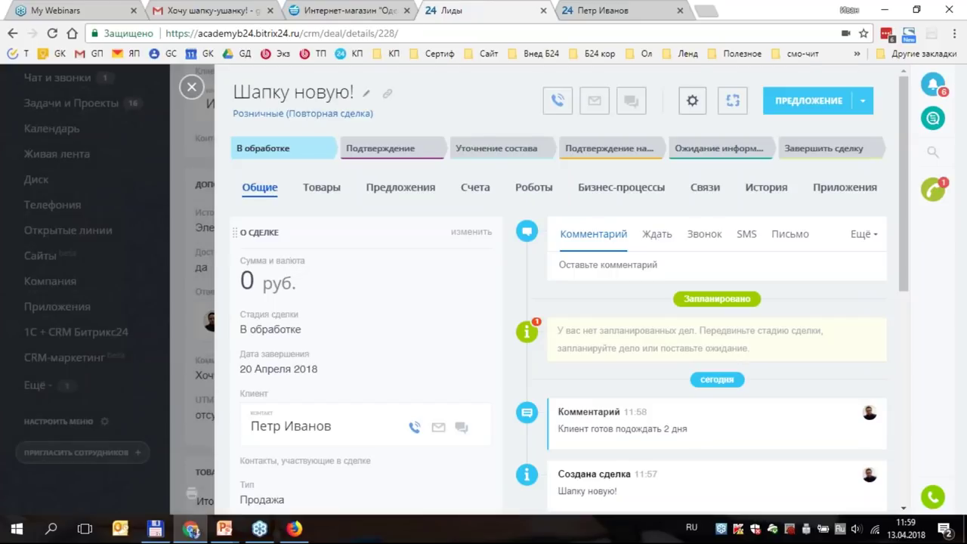
click(191, 87)
scroll(483, 302, up, 2)
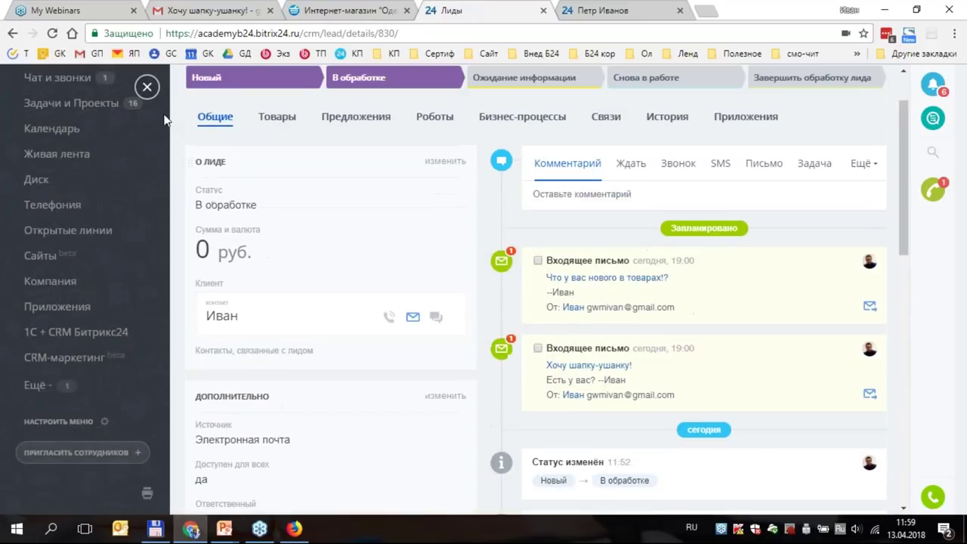
click(147, 87)
scroll(430, 334, up, 2)
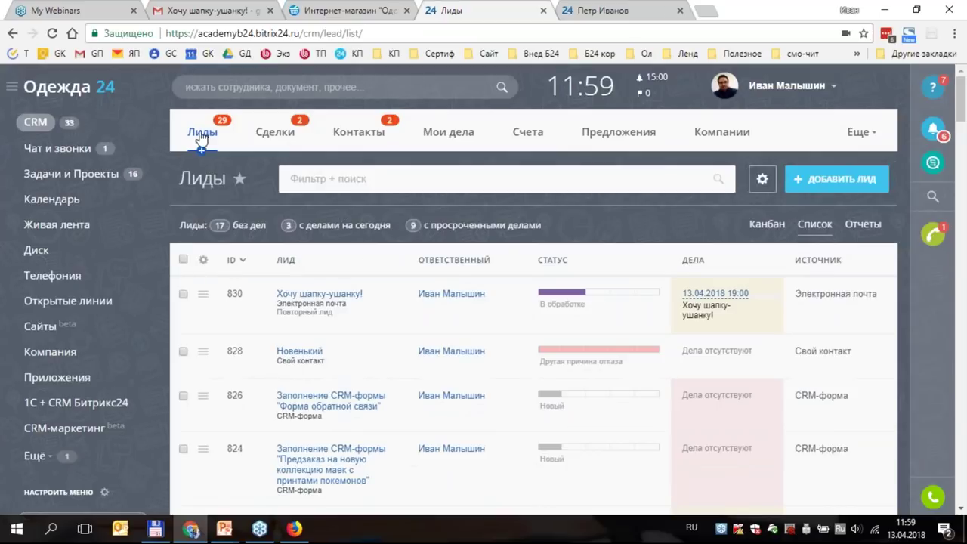
key(F5)
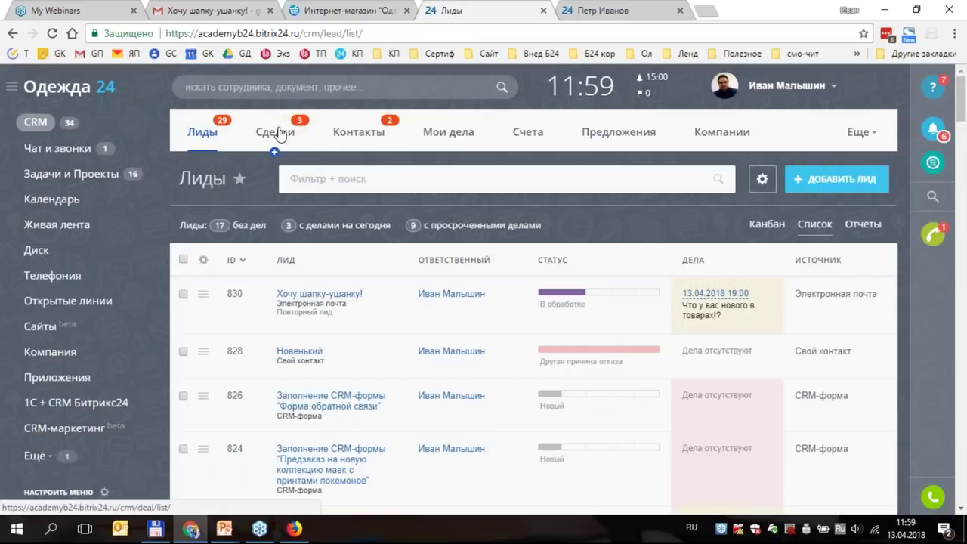
click(276, 133)
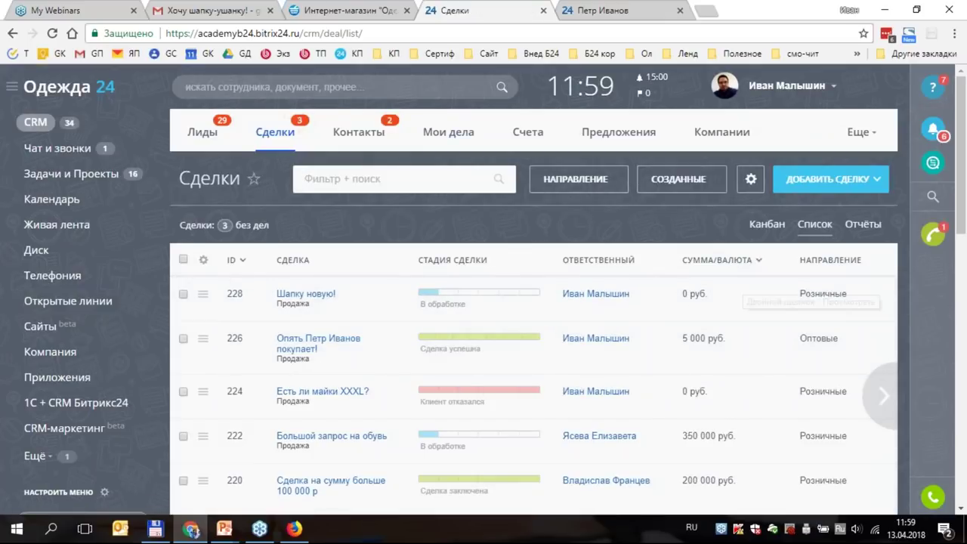
- Close the caller's separate contact tab and bring up the online store page in Firefox
click(658, 12)
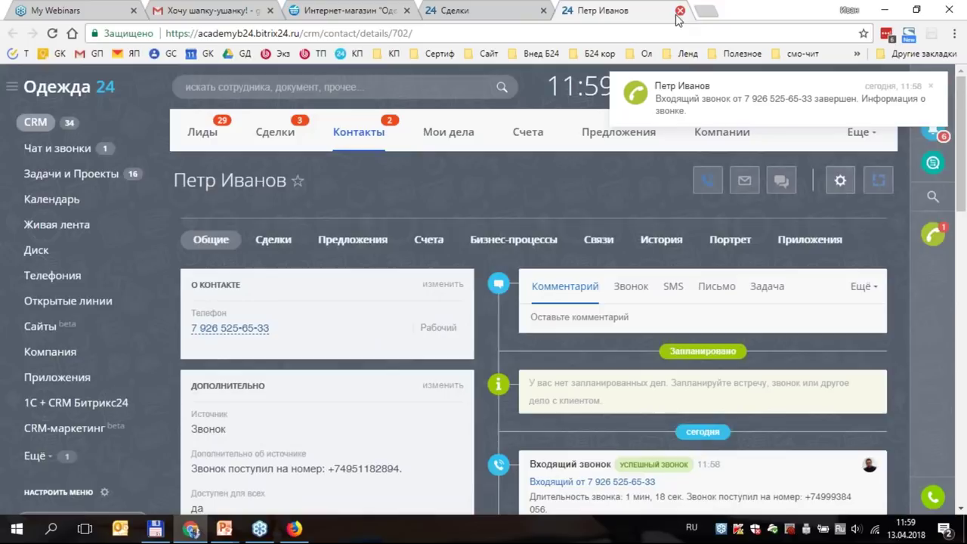
click(680, 12)
click(389, 11)
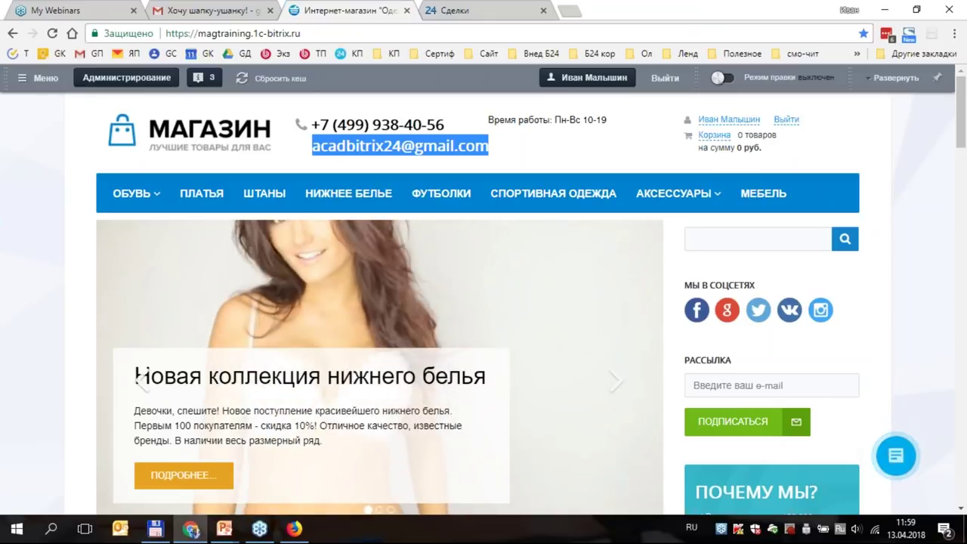
click(294, 529)
- Switch to the running PowerPoint slide show and advance to the CRM формы slide
mouse_move(232, 528)
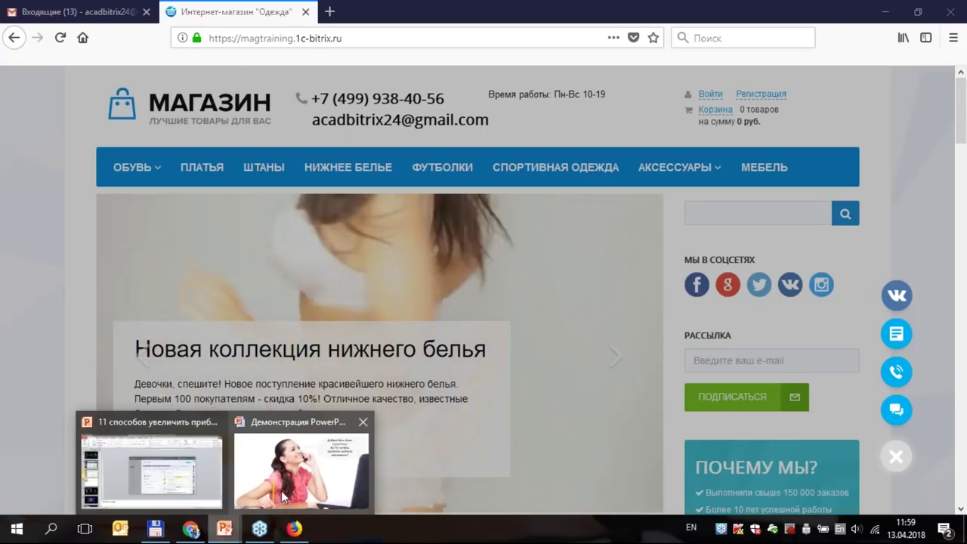
click(302, 465)
click(398, 338)
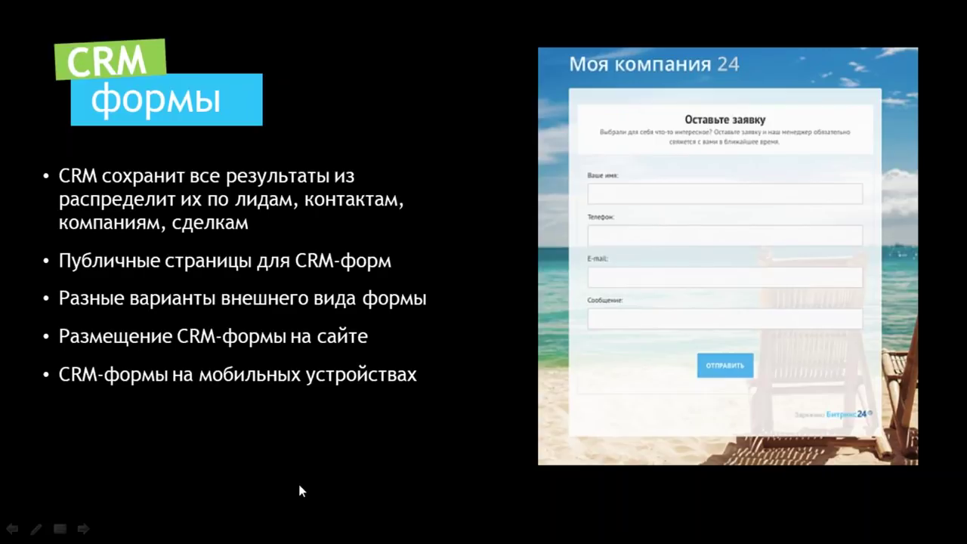
- Switch back to Bitrix24 in Chrome, open the CRM-формы section and look through the company's forms
key(super)
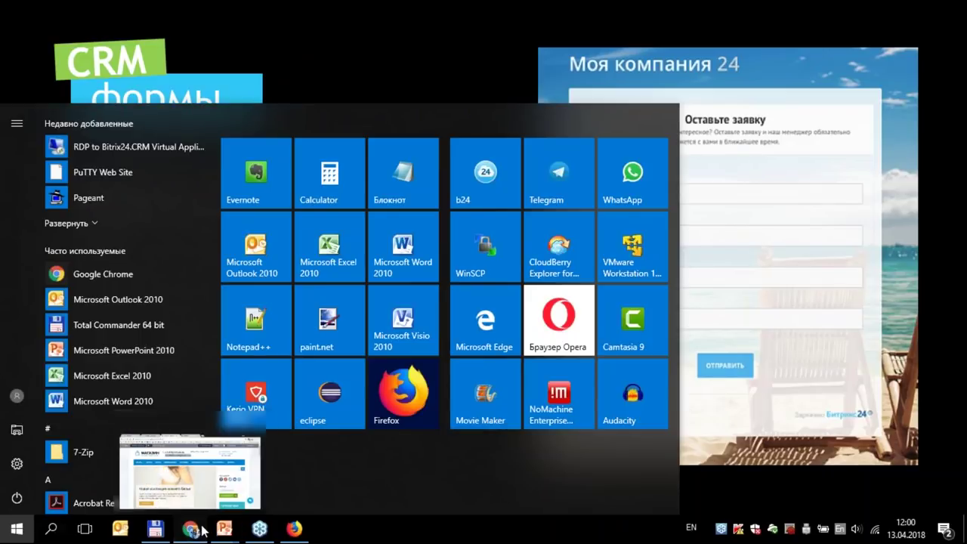
click(193, 532)
click(448, 7)
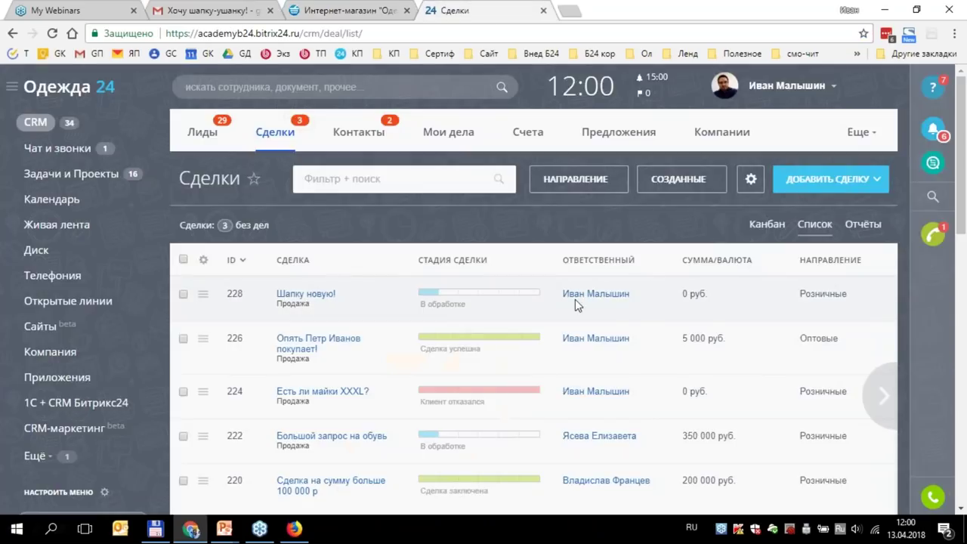
click(861, 132)
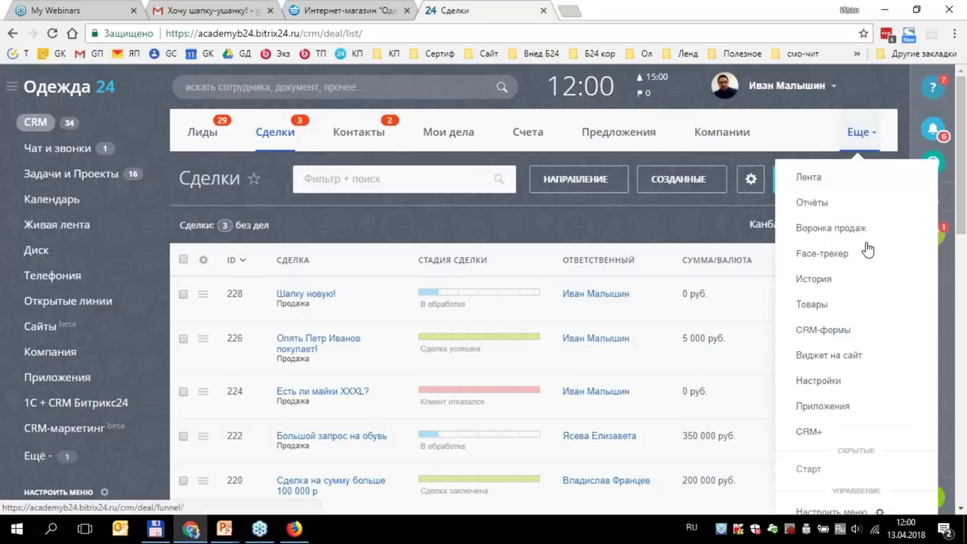
click(831, 330)
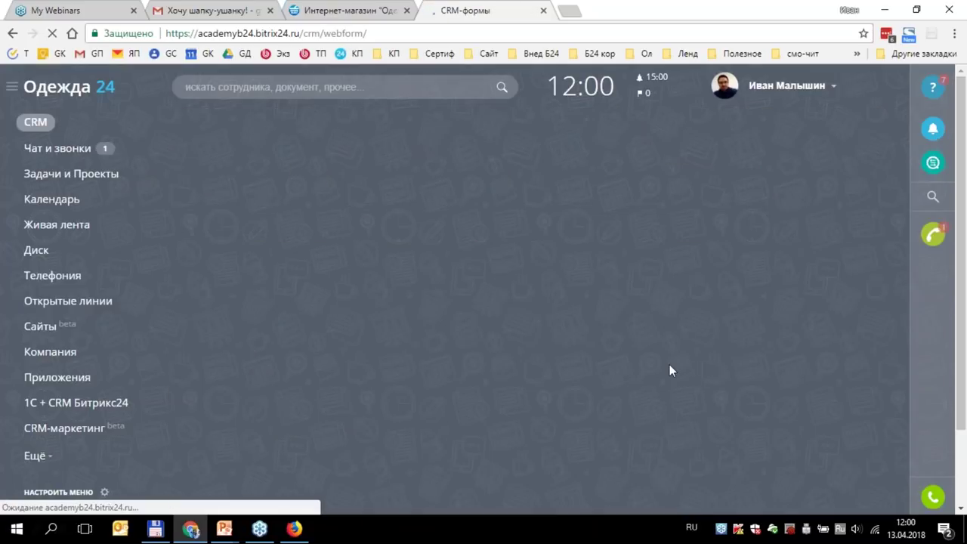
scroll(581, 406, down, 4)
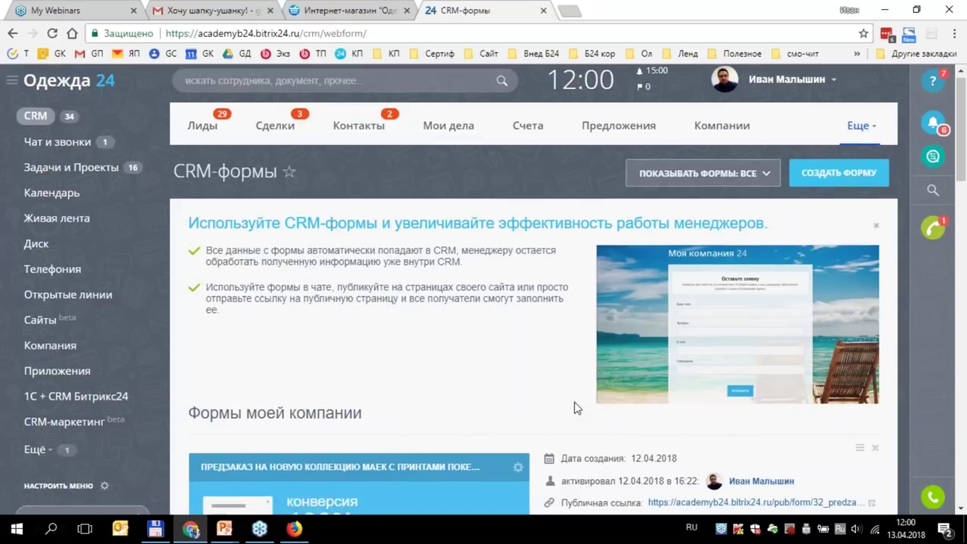
- Create a new CRM form and name it "Предзаказ на шапки-ушанки!!"
scroll(587, 408, up, 4)
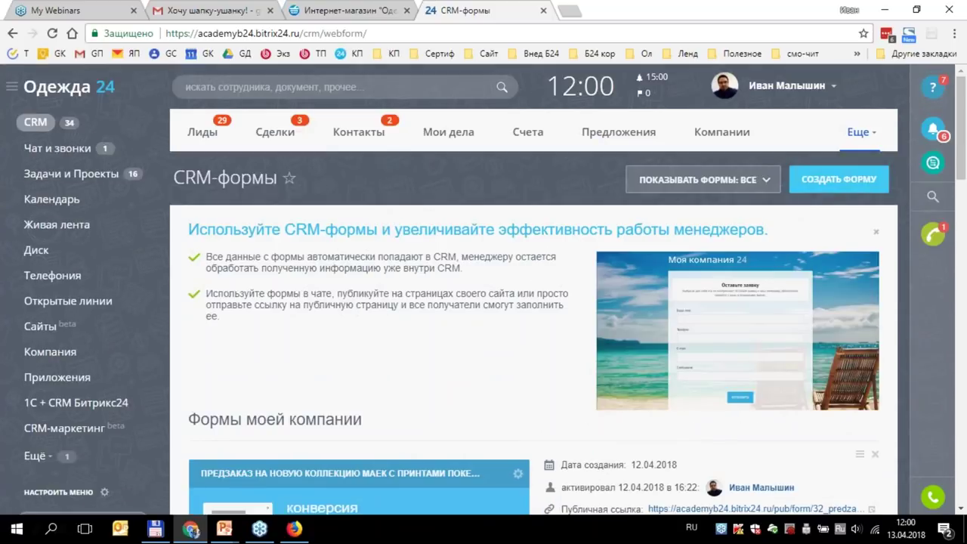
click(838, 179)
click(466, 139)
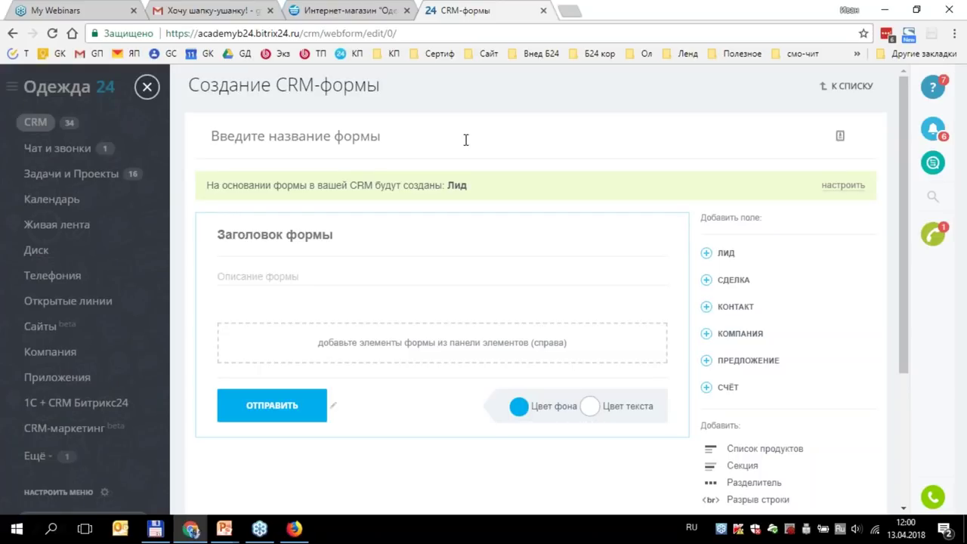
text(Предл)
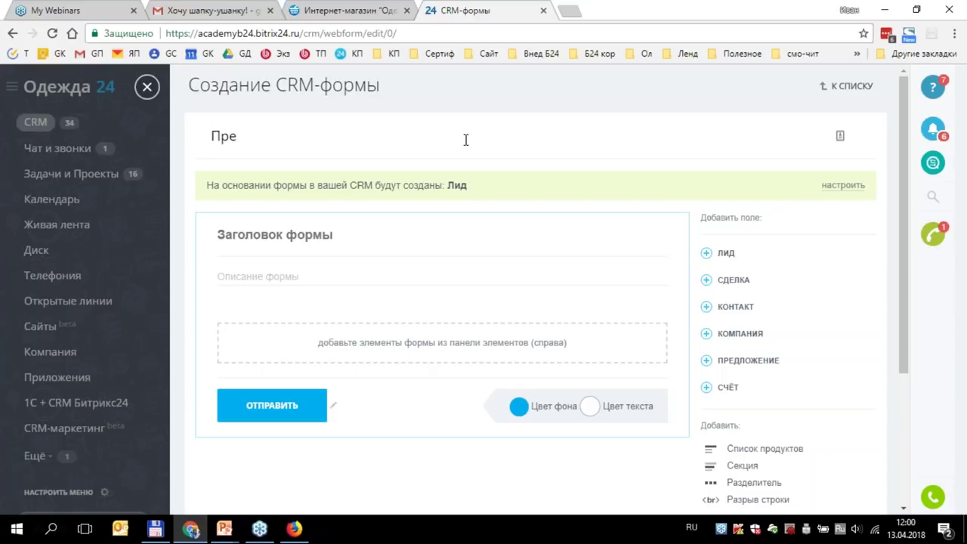
key(BackSpace)
text(заказ)
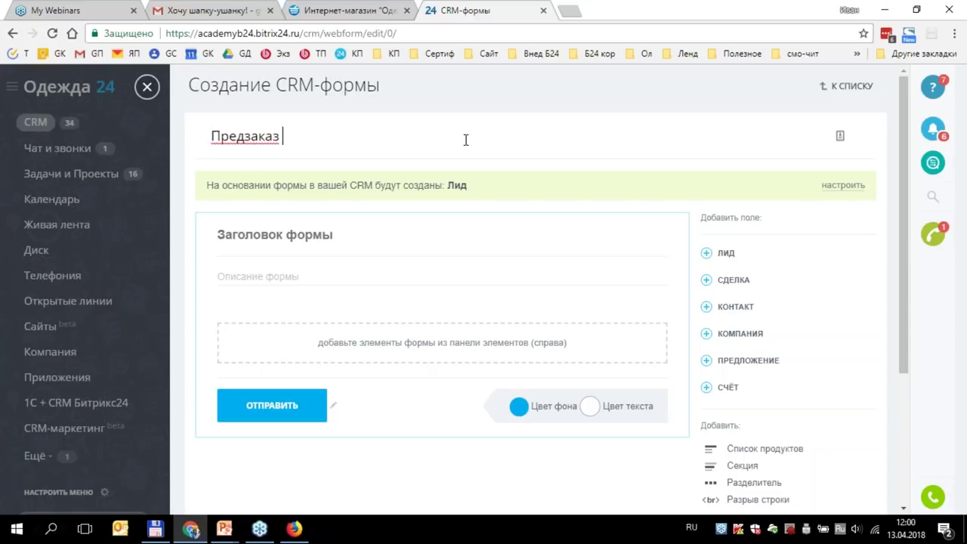
text( на шапки-у)
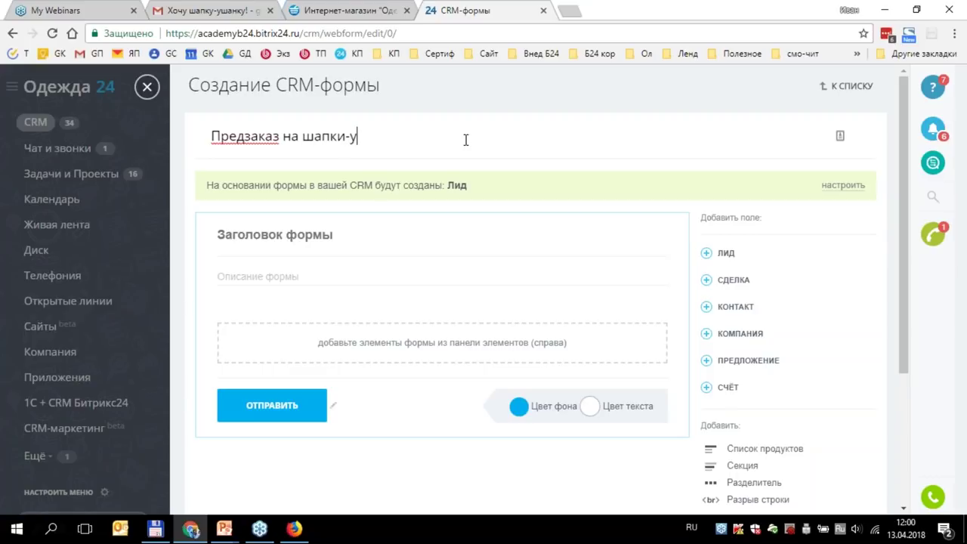
text(шанки!!)
- Copy the form name into the form heading and add a third exclamation mark to both the heading and the name
drag(442, 129, 135, 170)
key(ctrl+c)
click(270, 219)
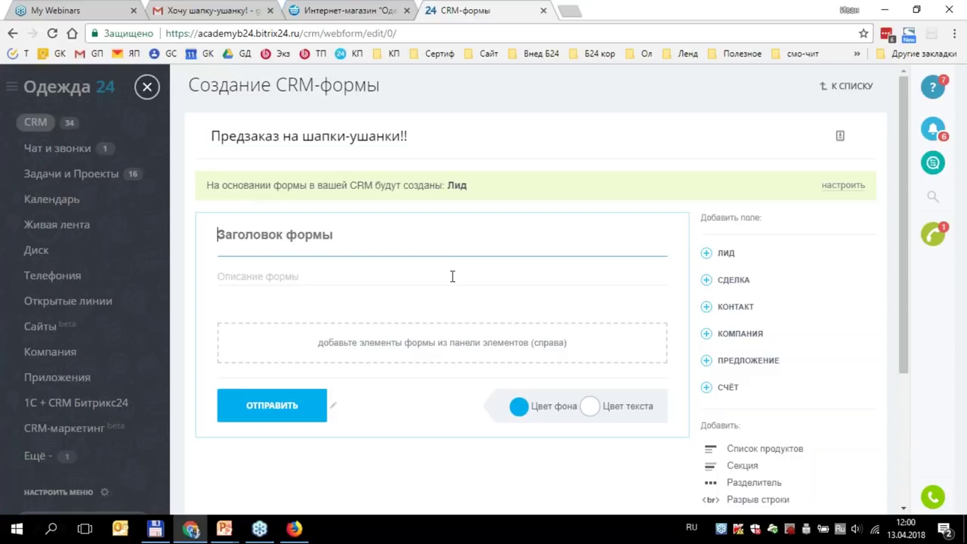
key(ctrl+v)
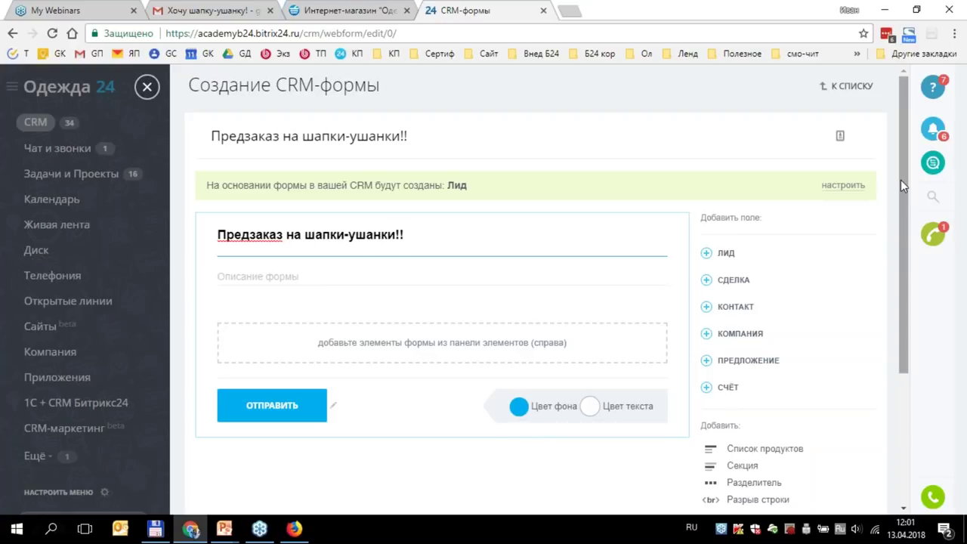
text(!)
click(476, 143)
- Add the lead fields Имя, E-mail and Телефон to the form
drag(907, 221, 897, 257)
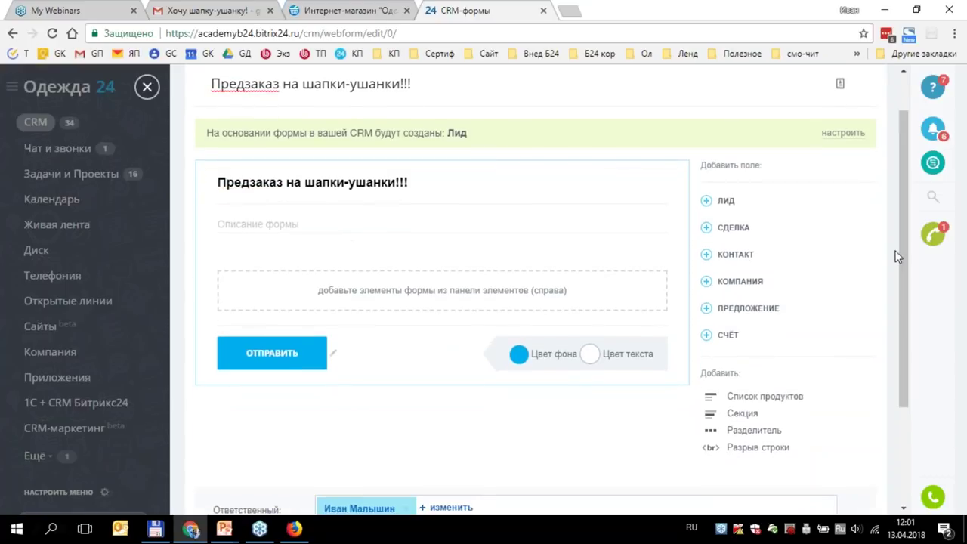
click(707, 201)
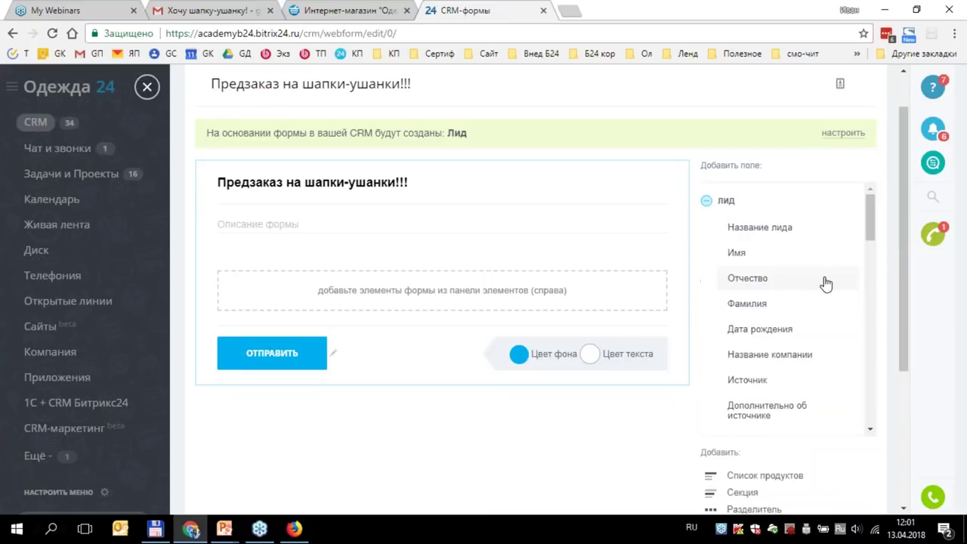
drag(732, 252, 392, 306)
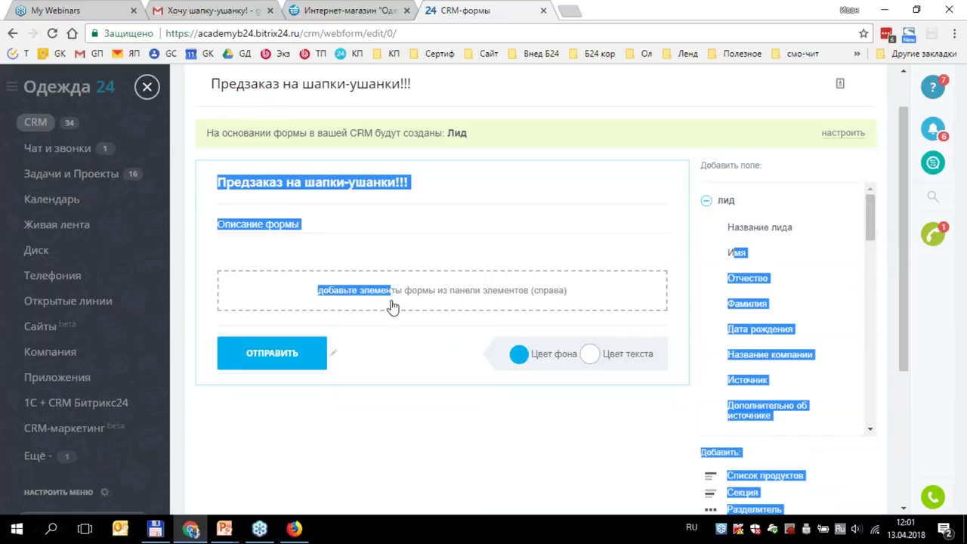
click(737, 253)
drag(865, 223, 805, 347)
click(802, 336)
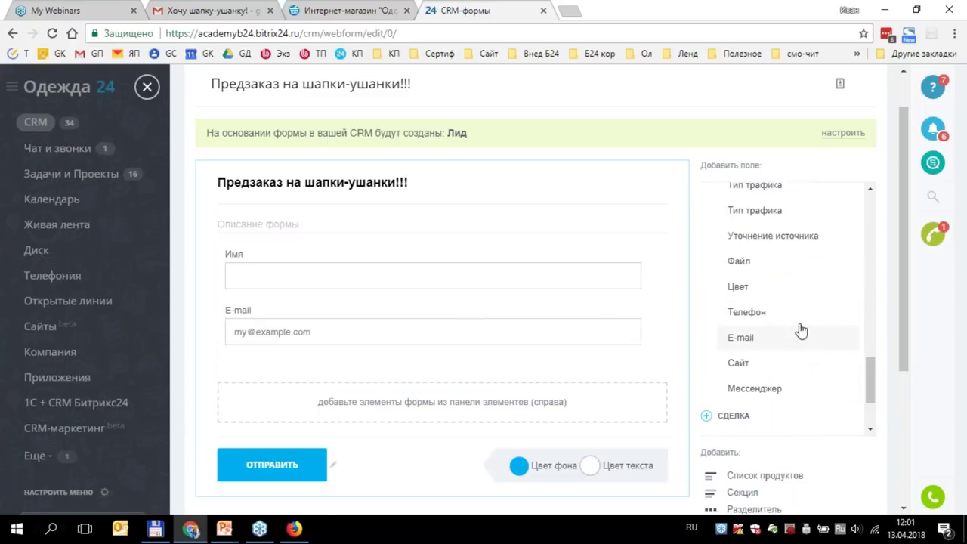
click(795, 317)
- Expand the form's additional settings and set the handling of found duplicates to Разрешать дубли
scroll(648, 340, down, 2)
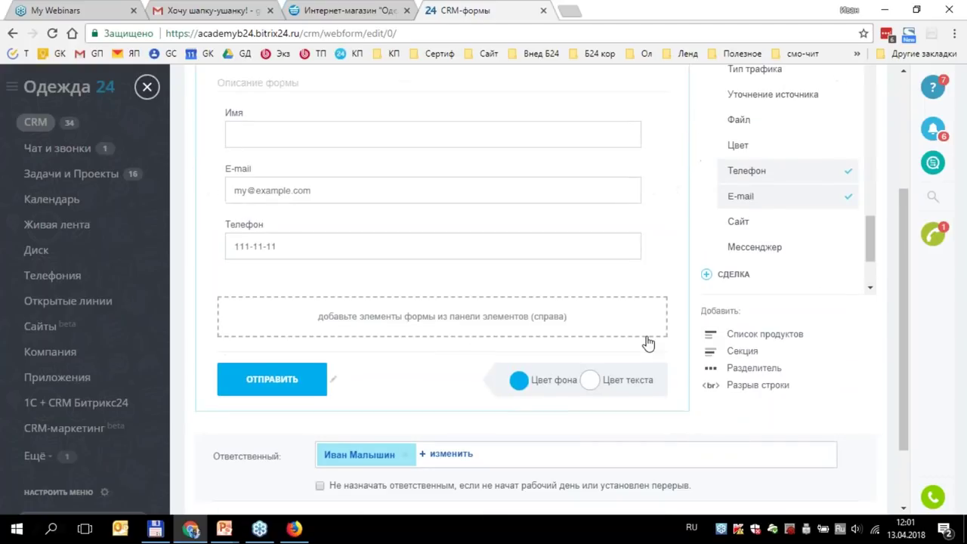
scroll(647, 342, down, 1)
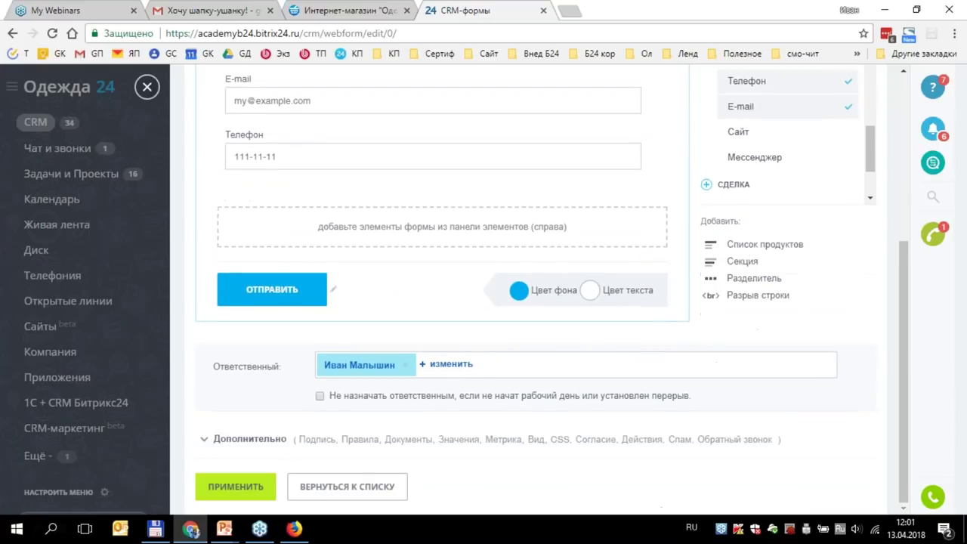
click(408, 439)
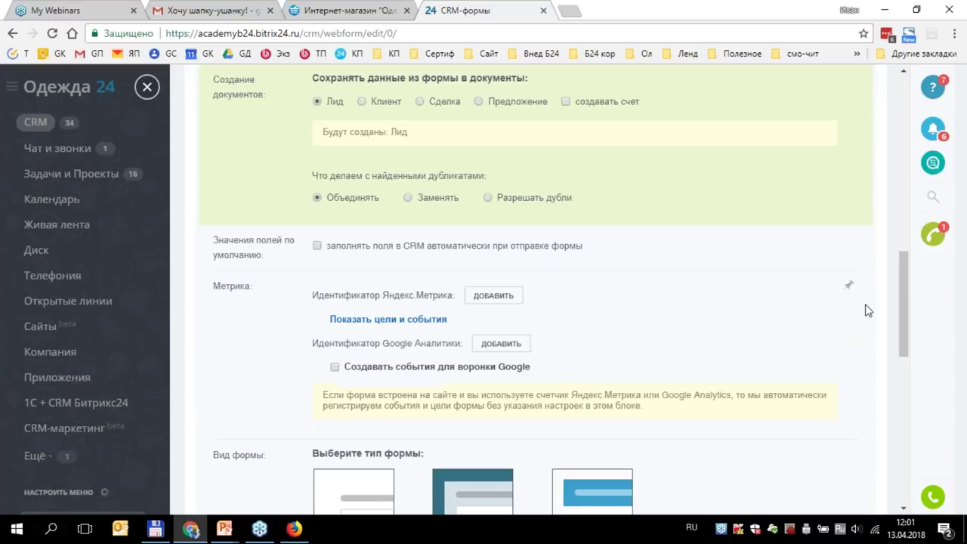
drag(906, 325, 907, 301)
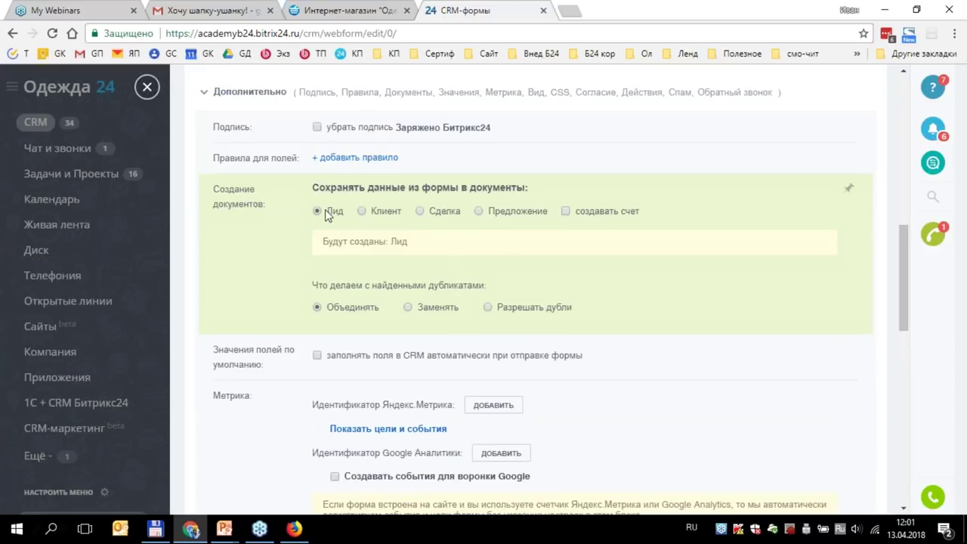
click(489, 307)
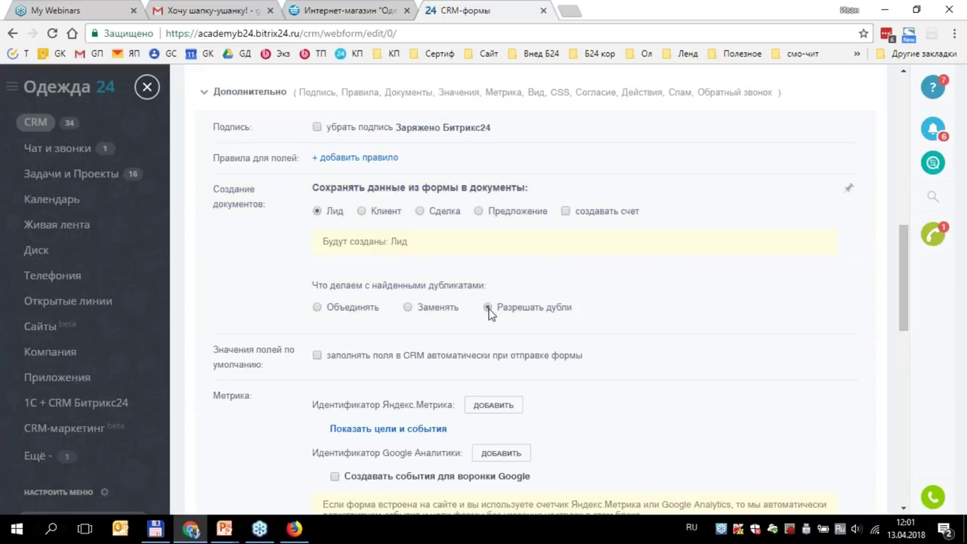
- Look through the remaining additional settings, apply the form and return to the forms list
drag(903, 281, 890, 447)
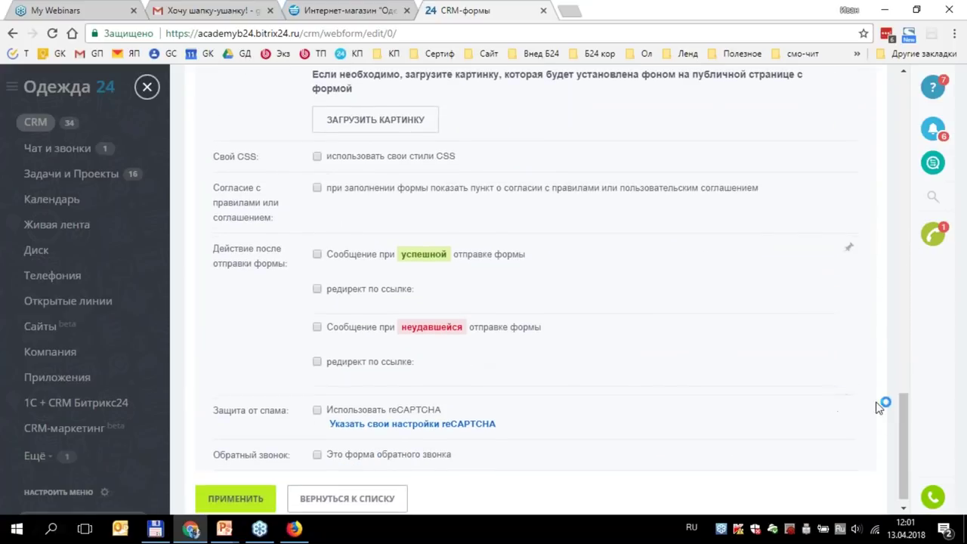
drag(904, 460, 883, 478)
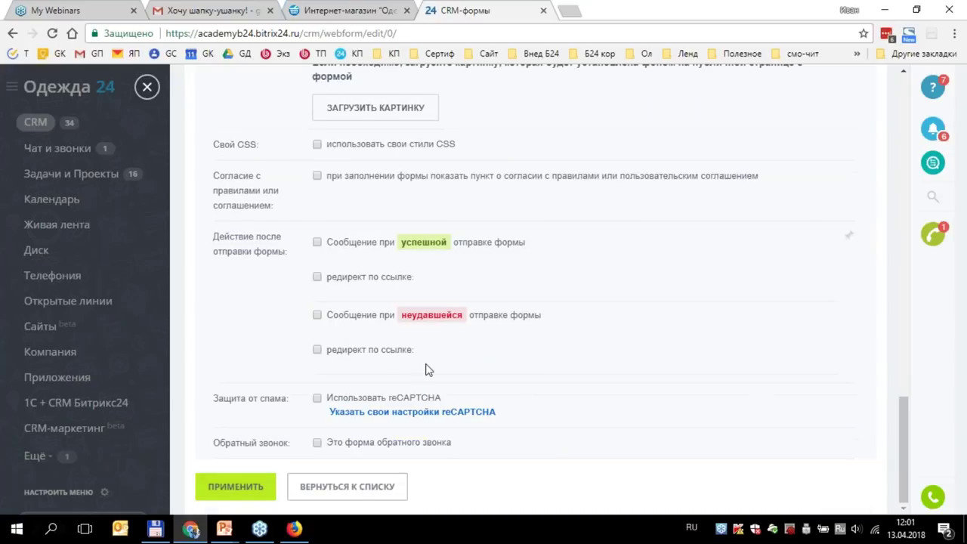
click(245, 494)
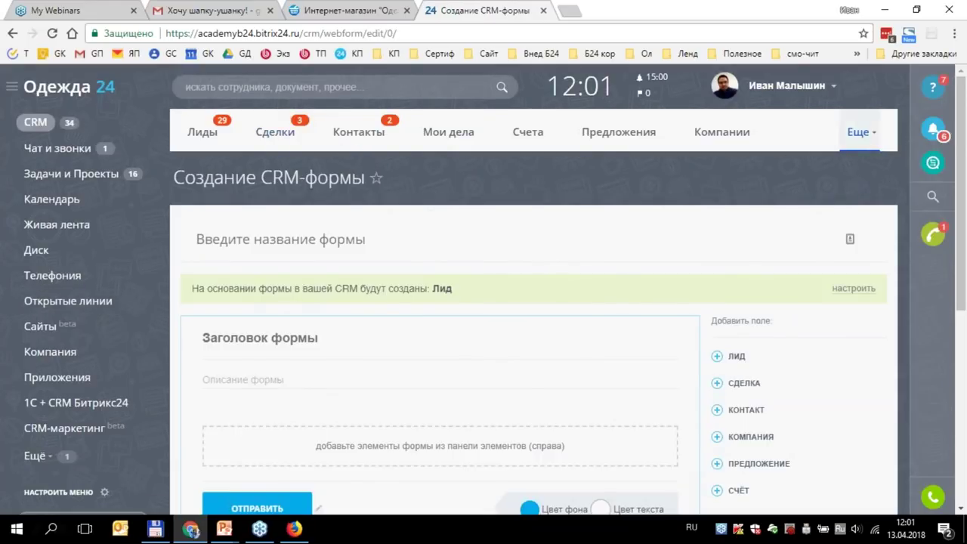
scroll(665, 364, down, 5)
click(421, 416)
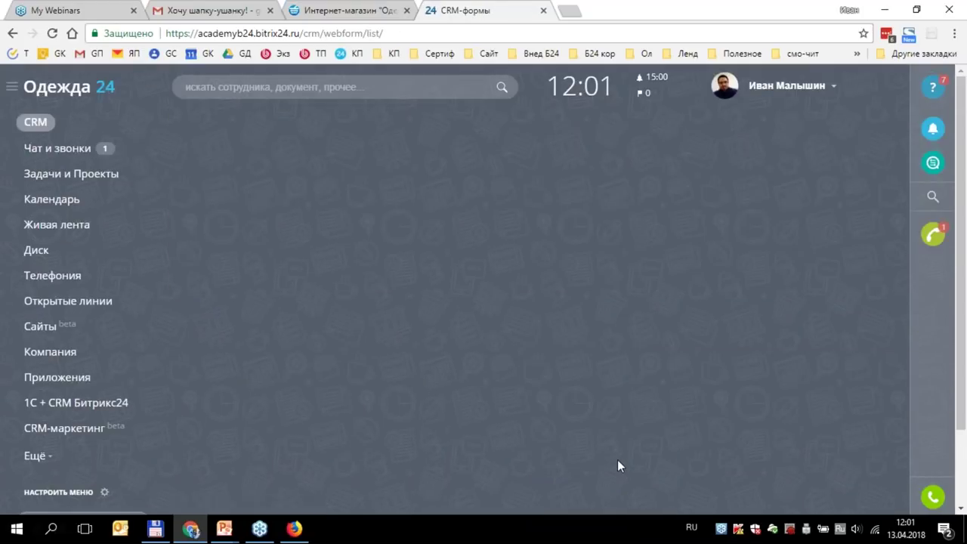
- Activate the "Предзаказ на шапки-ушанки!!!" form and open its public link
scroll(618, 464, down, 4)
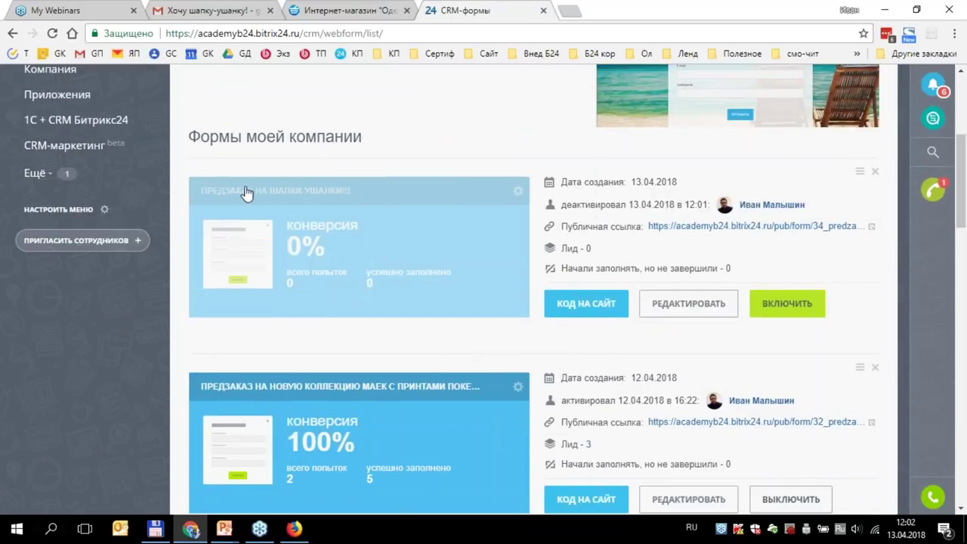
click(769, 304)
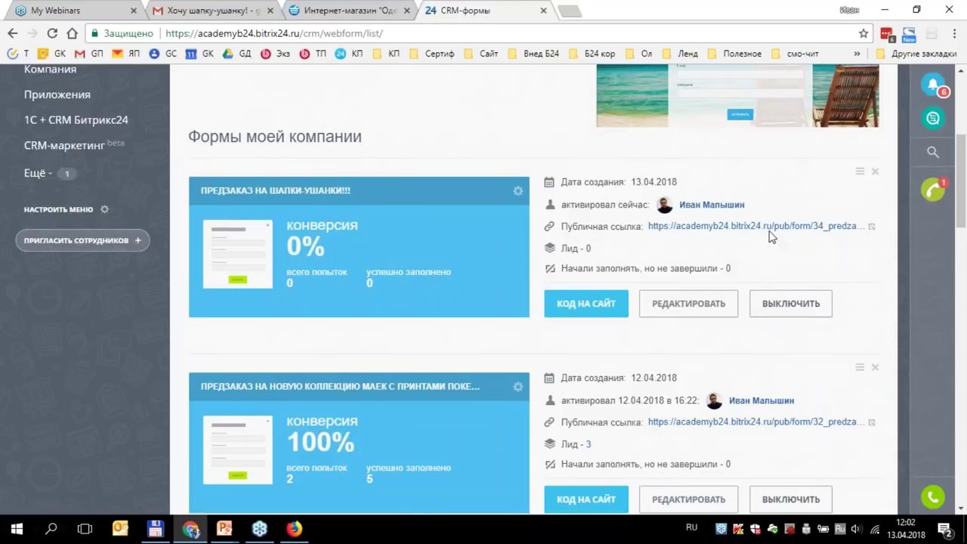
click(771, 227)
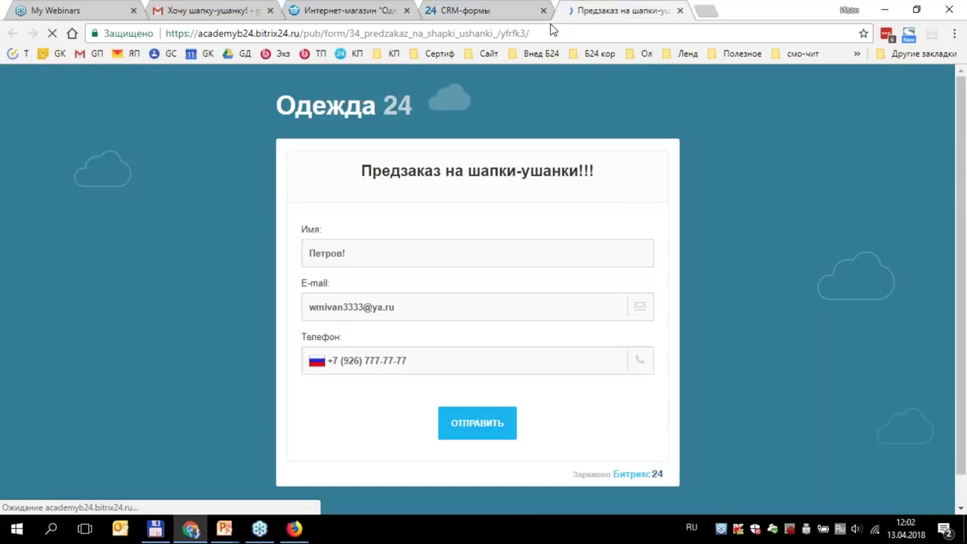
- Copy the public form's address and load it in a new incognito window
click(494, 33)
key(ctrl+c)
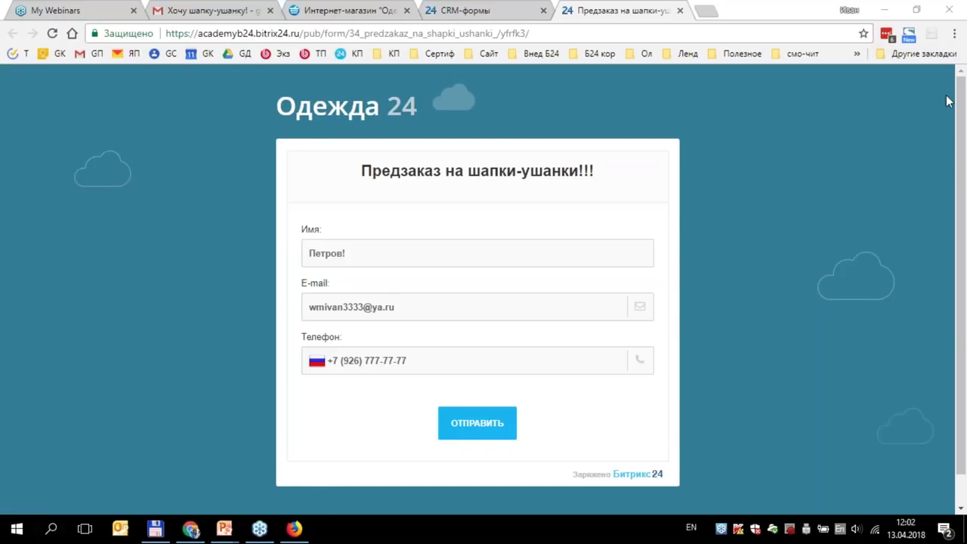
click(953, 33)
key(Escape)
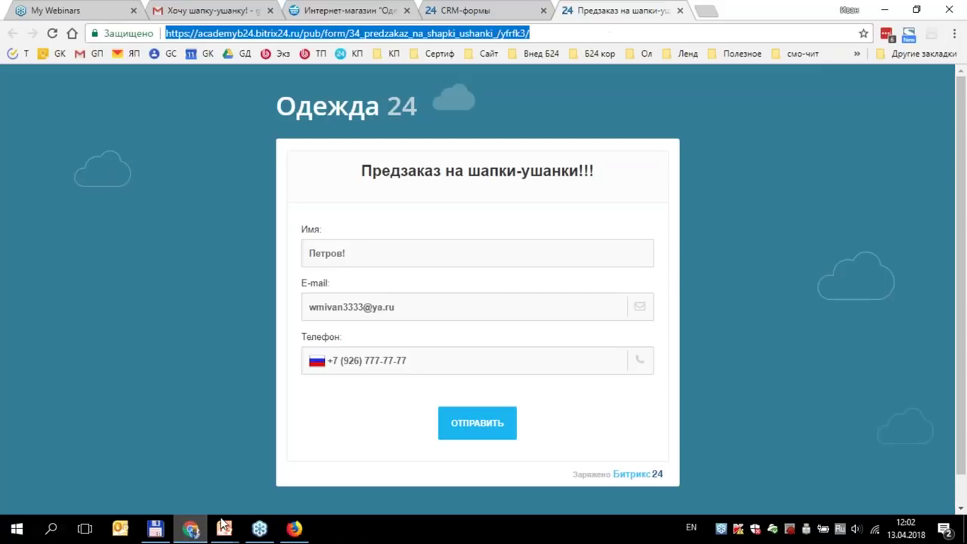
click(953, 33)
key(ctrl+v)
key(Return)
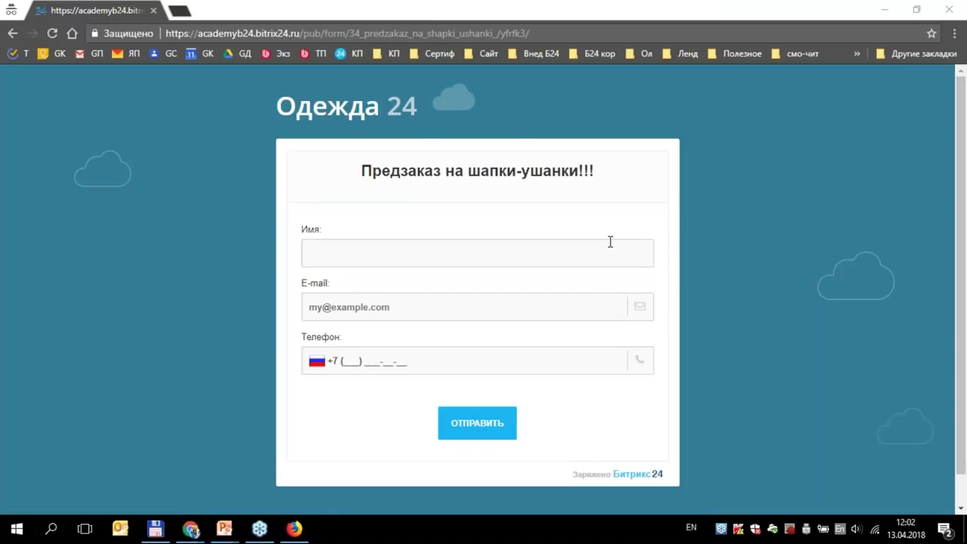
- Fill in the customer's first name and e-mail address on the public pre-order form
click(521, 257)
text(Федер)
key(Tab)
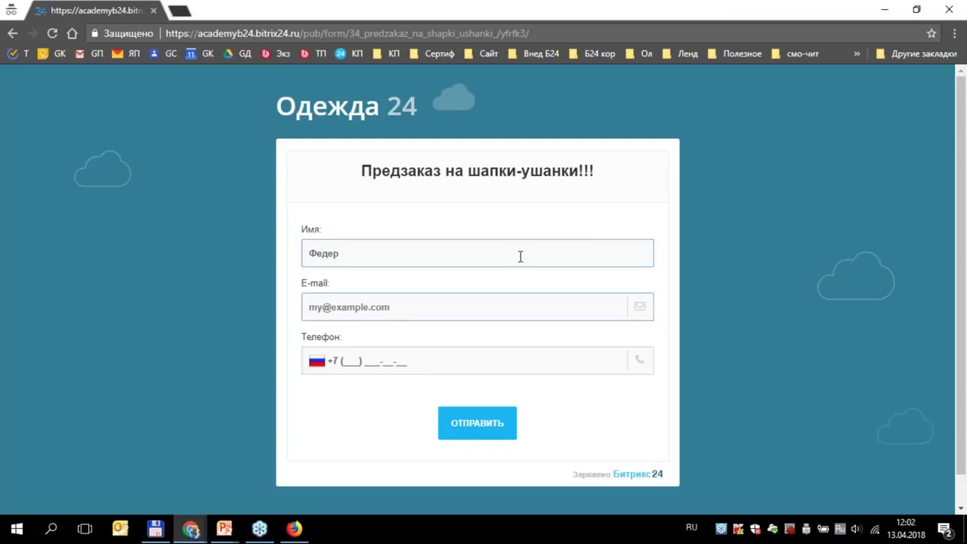
text(йцу)
key(BackSpace)
key(BackSpace)
key(BackSpace)
text(йу)
key(BackSpace)
key(BackSpace)
text(йу)
key(BackSpace)
key(BackSpace)
key(alt+shift)
text(qe)
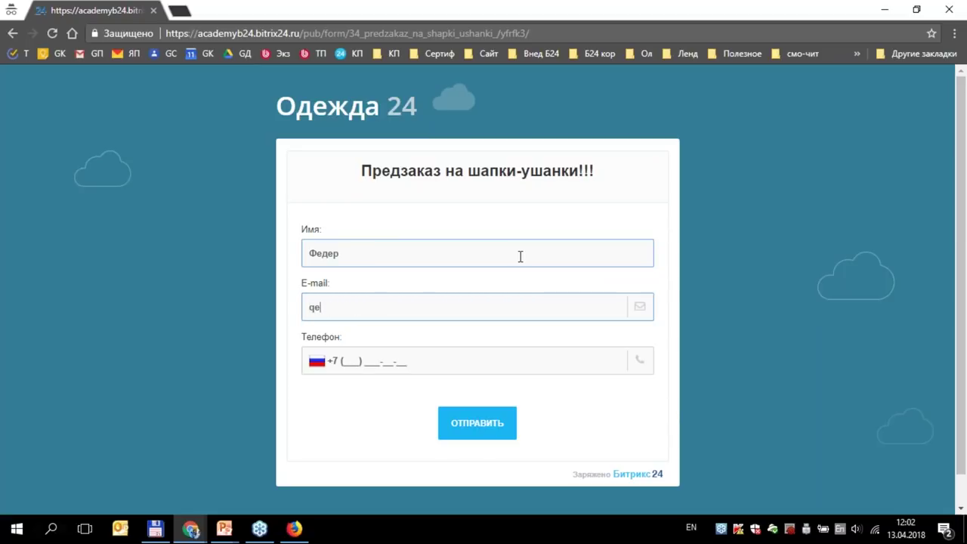
text(@qweqweqwe.ru)
- Enter the customer's phone number and submit the pre-order form
key(Tab)
text(5555556666)
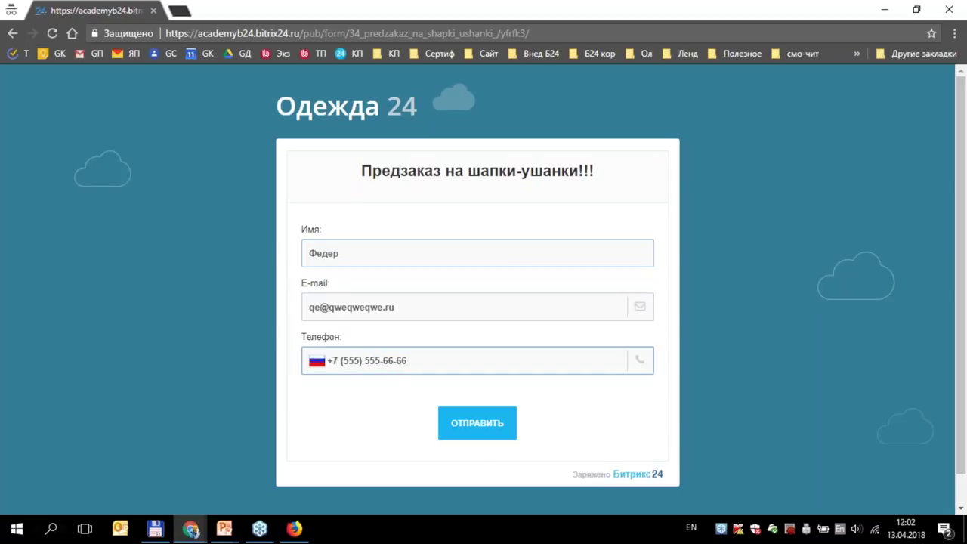
click(490, 409)
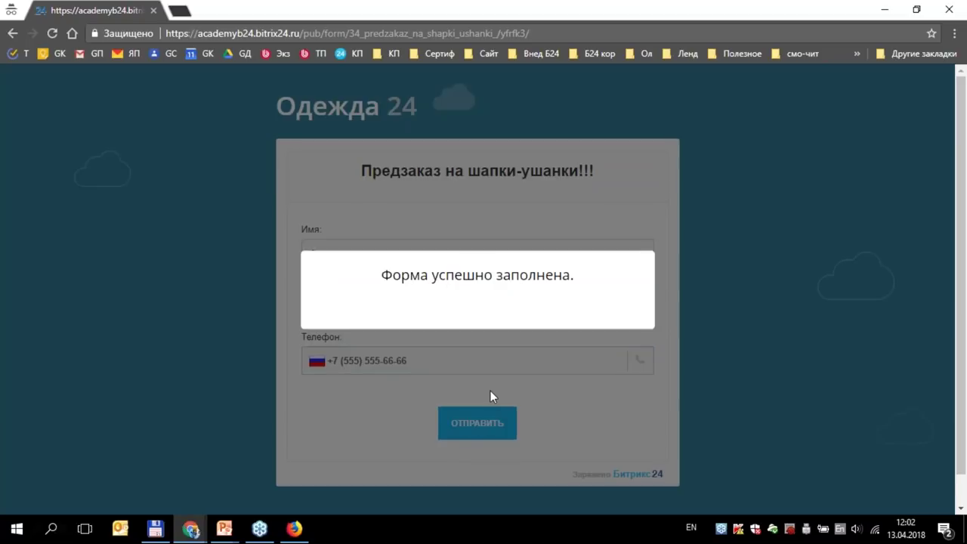
- Return to the main Chrome window, close the public form tab, refresh Bitrix24 and open the leads list
click(190, 529)
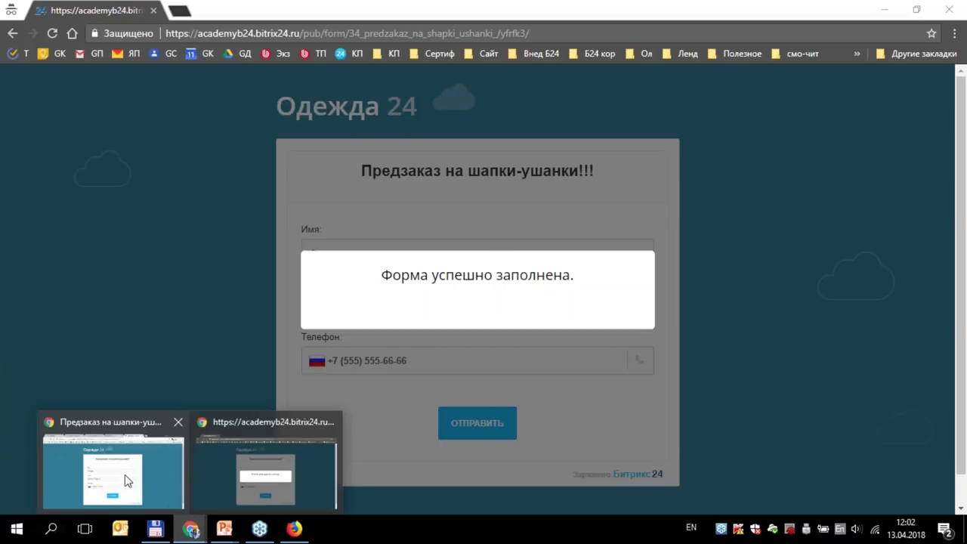
click(126, 480)
click(683, 11)
key(F5)
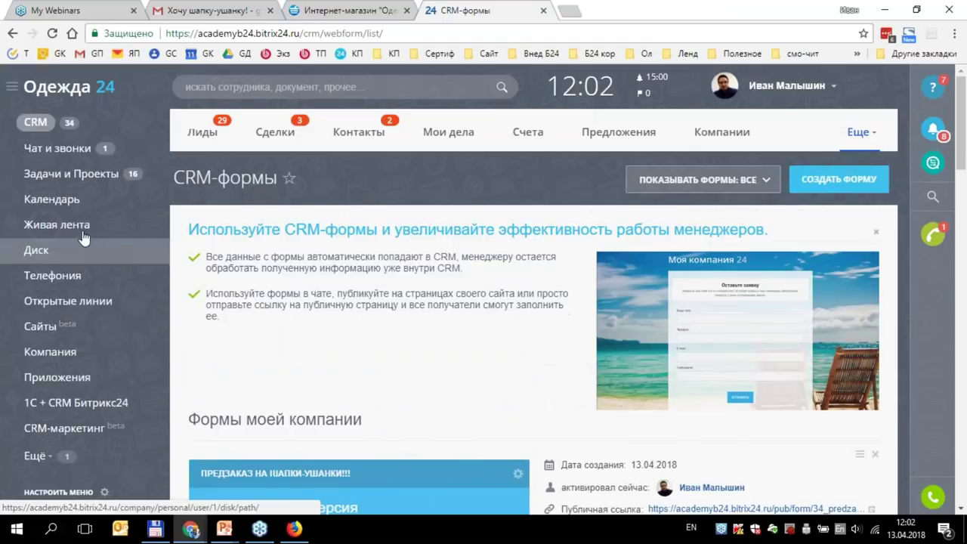
click(35, 122)
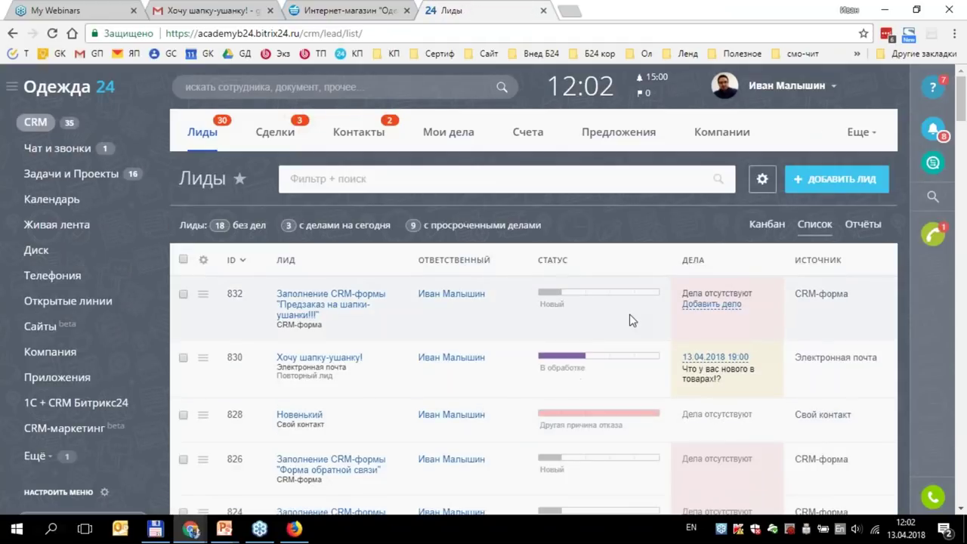
- Open the lead created by the "Предзаказ на шапки-ушанки!!!" form and examine its contact details and timeline
click(341, 304)
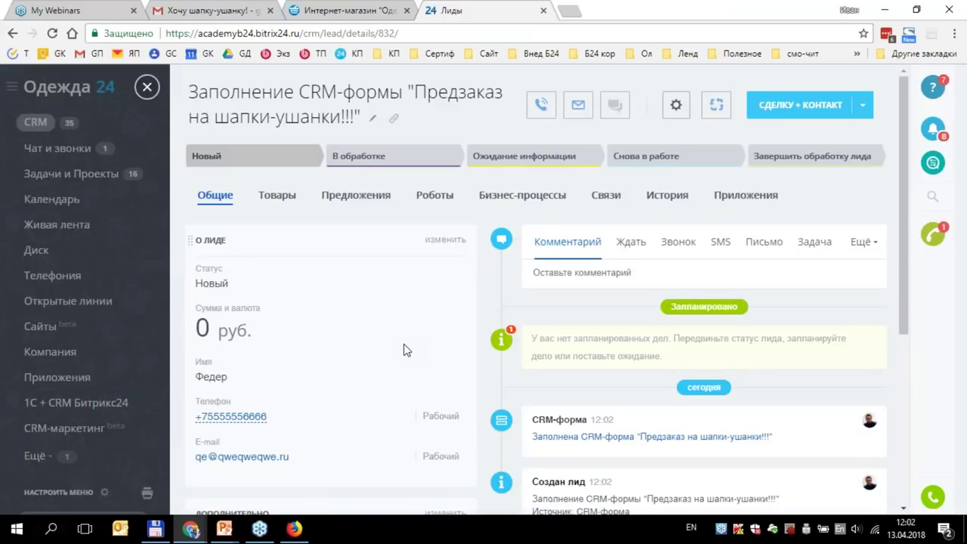
scroll(404, 350, down, 1)
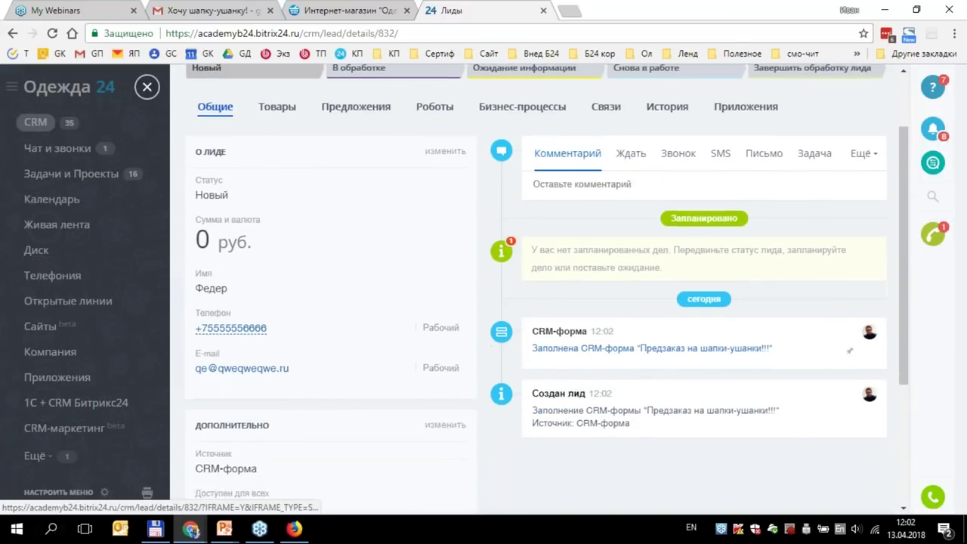
scroll(341, 313, down, 1)
scroll(340, 313, up, 1)
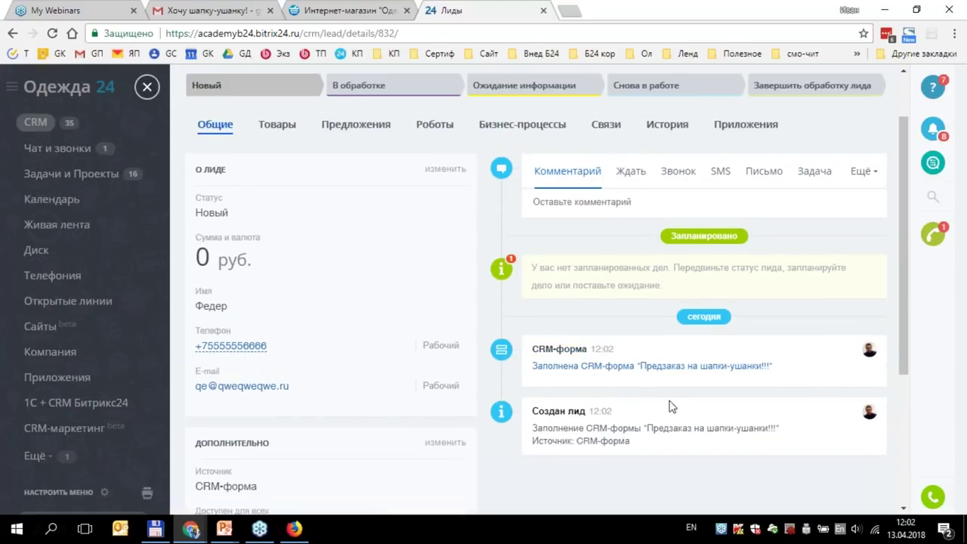
- View the new e-mail composer from the lead card, dismiss it unsent and close the lead card
click(763, 172)
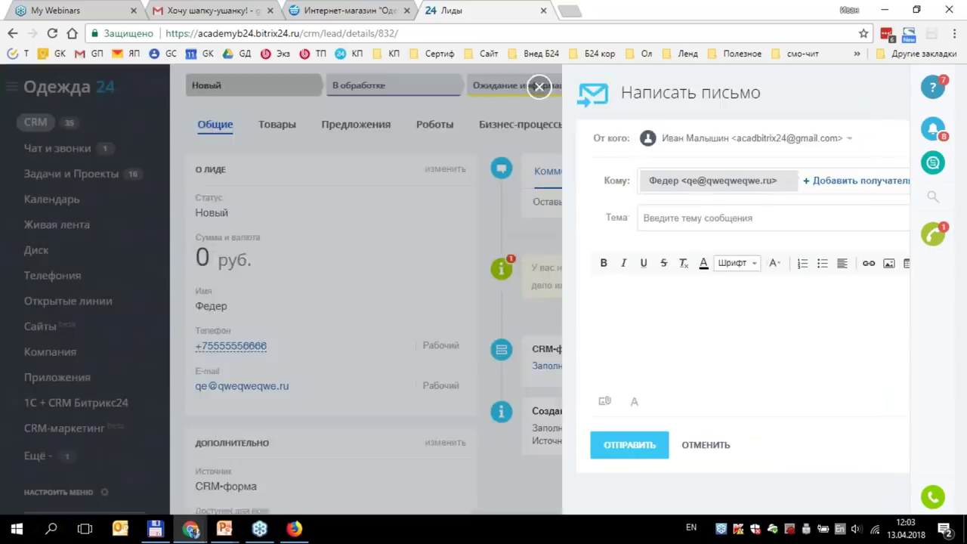
click(539, 86)
scroll(539, 336, up, 1)
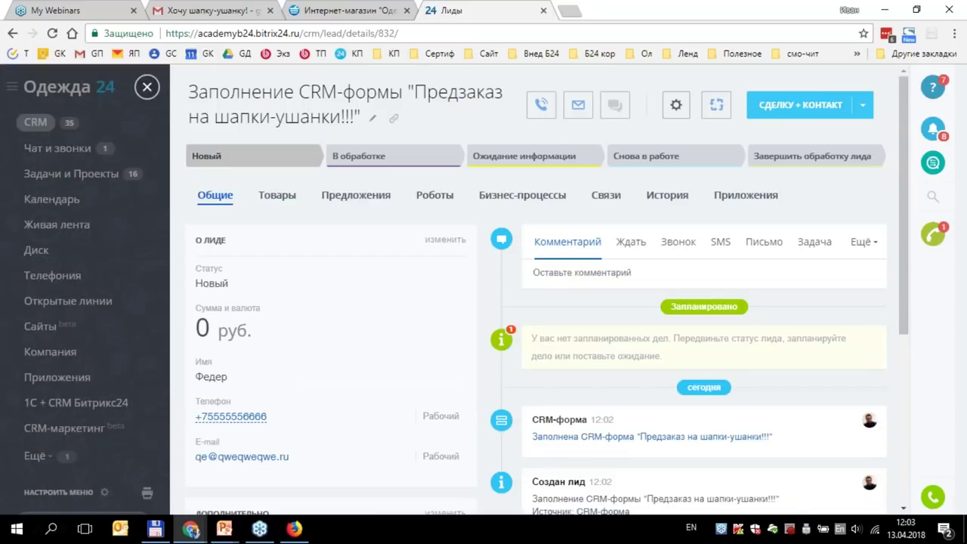
click(147, 87)
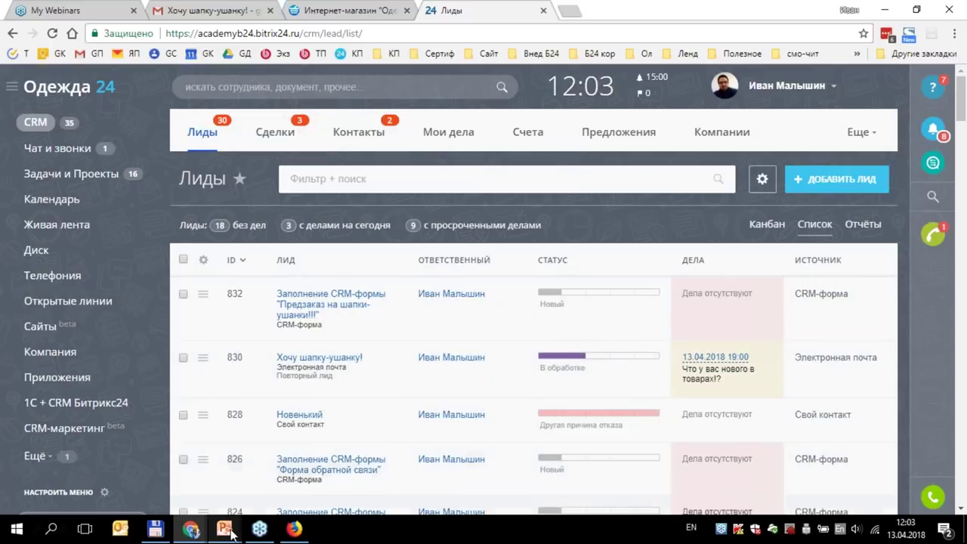
- Switch to the running PowerPoint slide show and advance to the slide with photos of people reading newspapers and phones
mouse_move(240, 529)
click(291, 474)
click(281, 339)
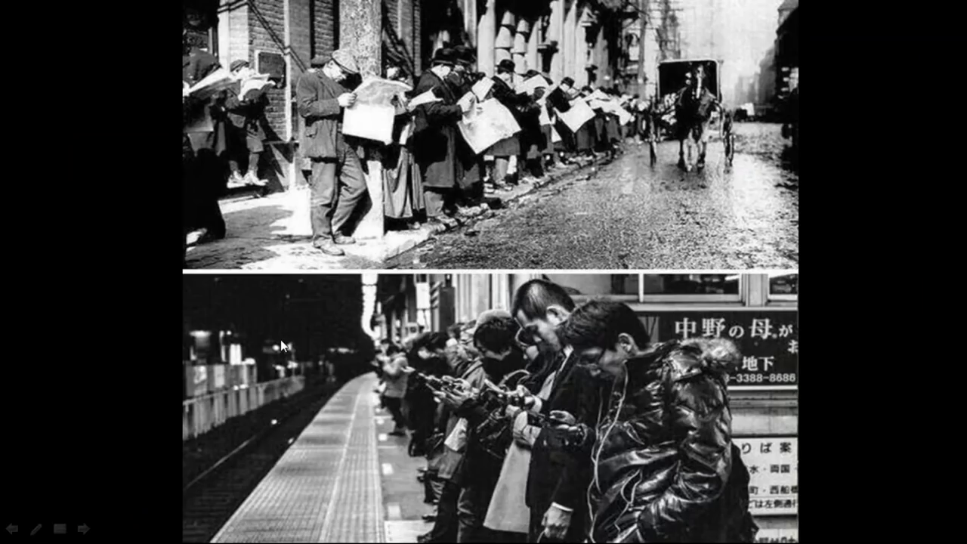